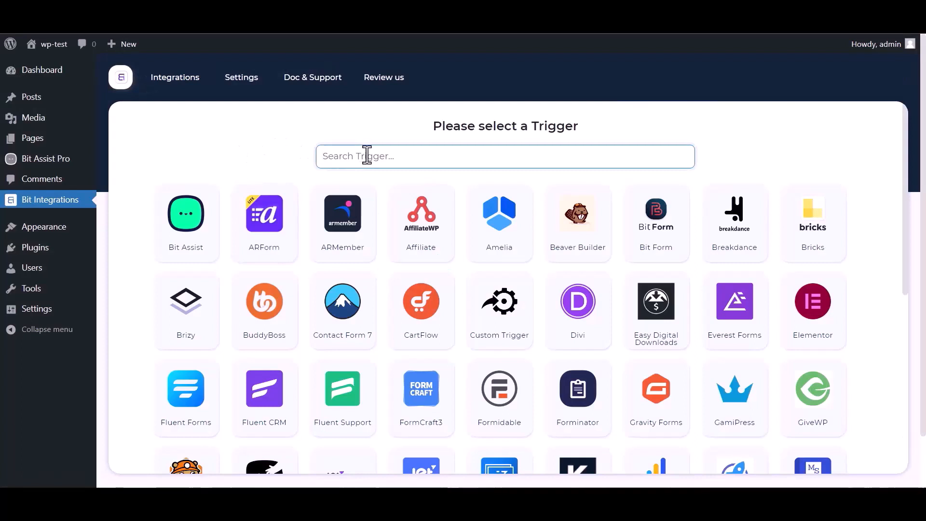
# Step: Choose Bit Assist as the trigger, copy its webhook URL and start fetching the response data
pyautogui.write('bit')
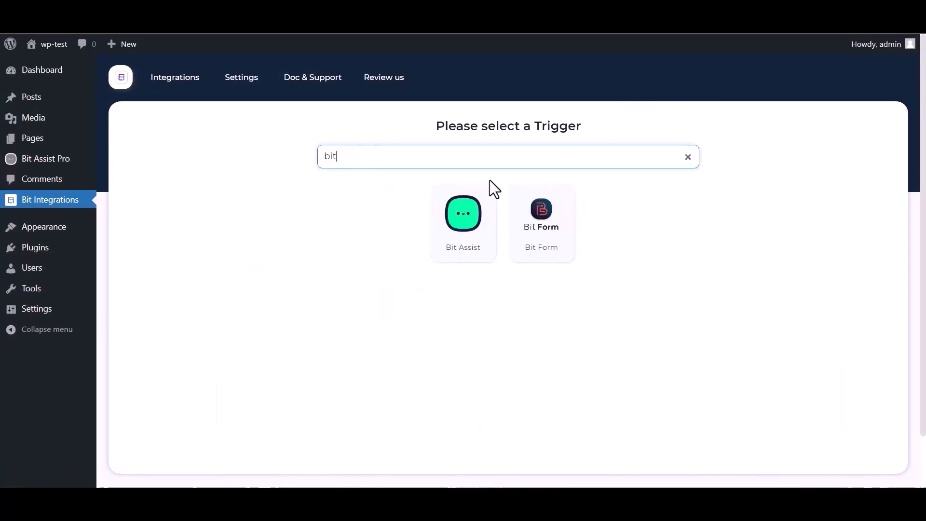
pyautogui.click(451, 240)
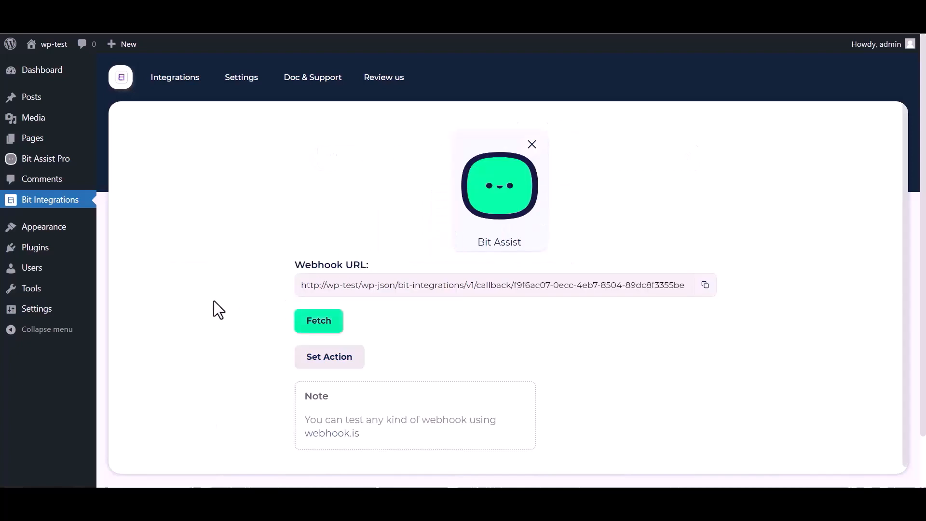
pyautogui.click(705, 286)
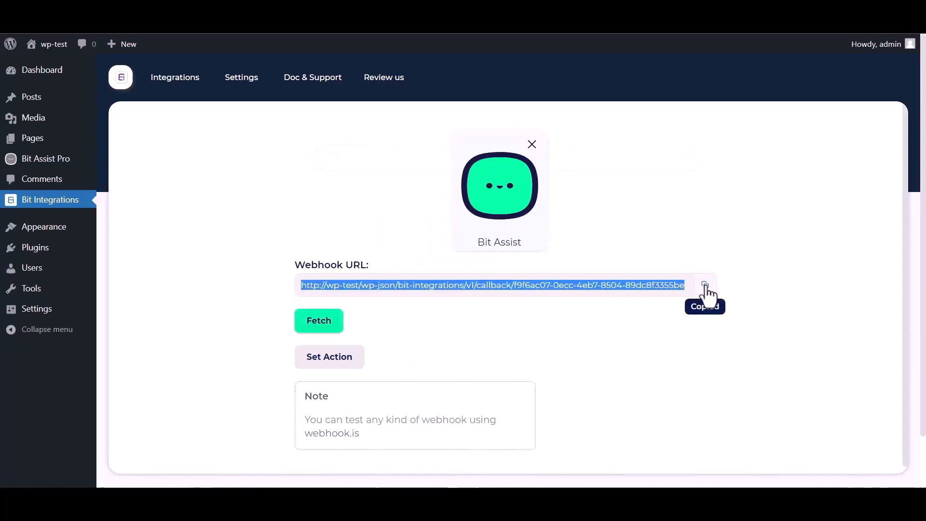
pyautogui.click(320, 327)
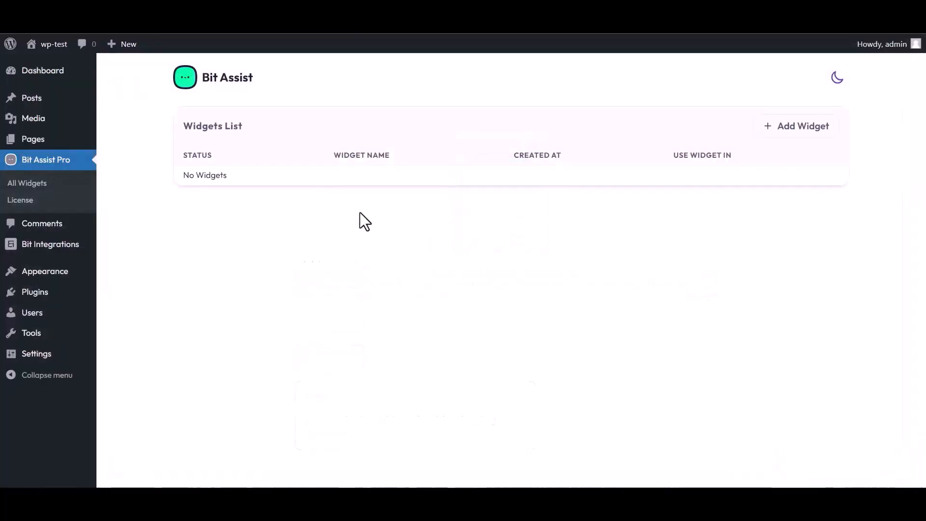
# Step: Create a new widget named "Bit Integrations" in Bit Assist Pro
pyautogui.click(801, 128)
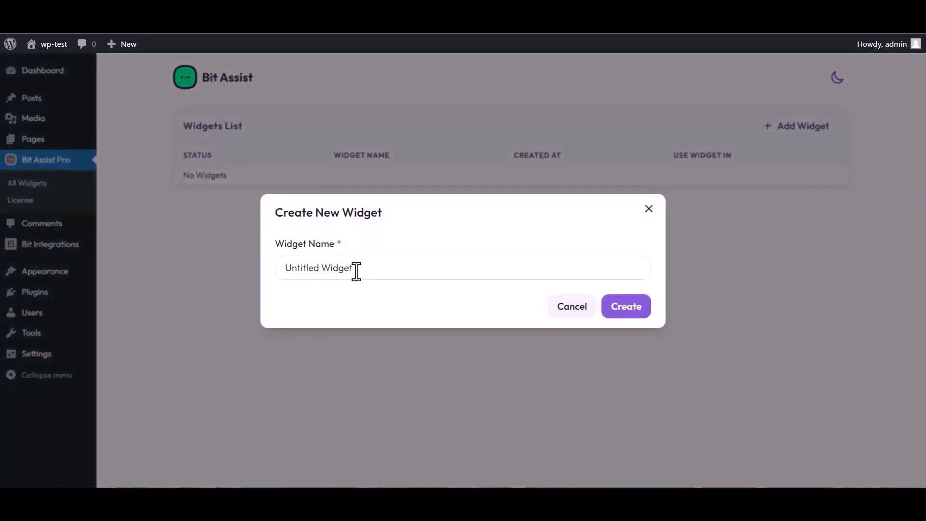
pyautogui.tripleClick(359, 268)
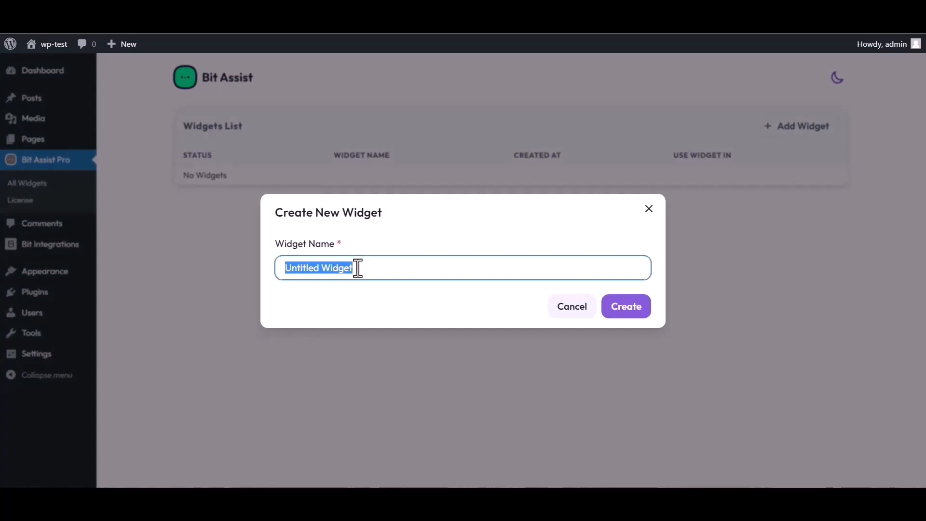
pyautogui.write('Bit ')
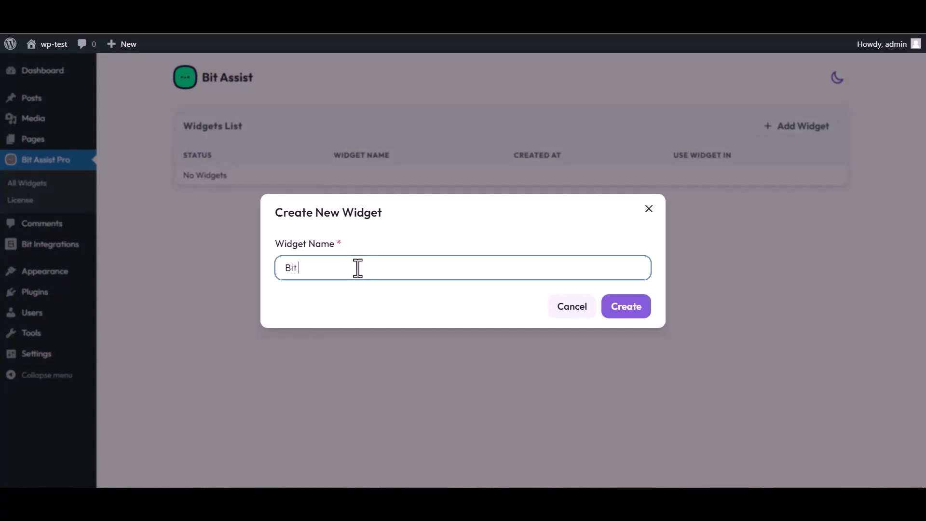
pyautogui.write('Integrations')
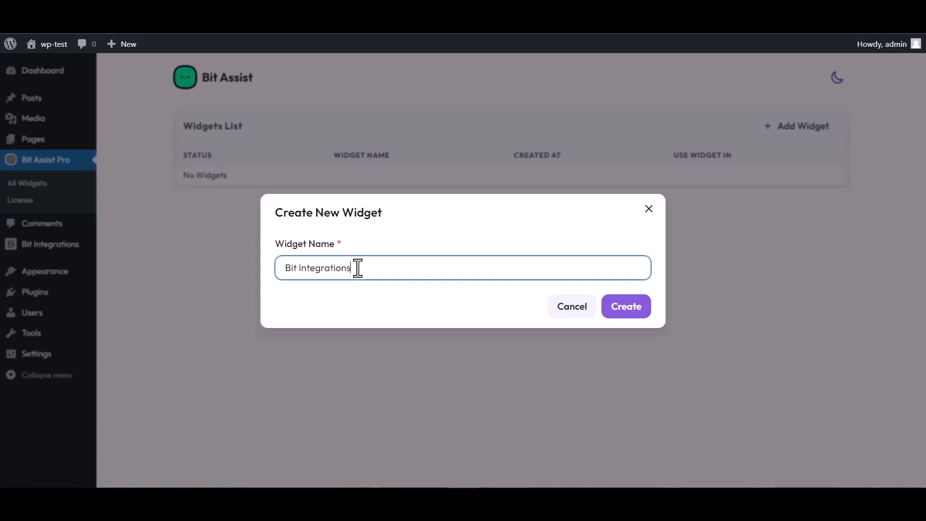
pyautogui.click(635, 315)
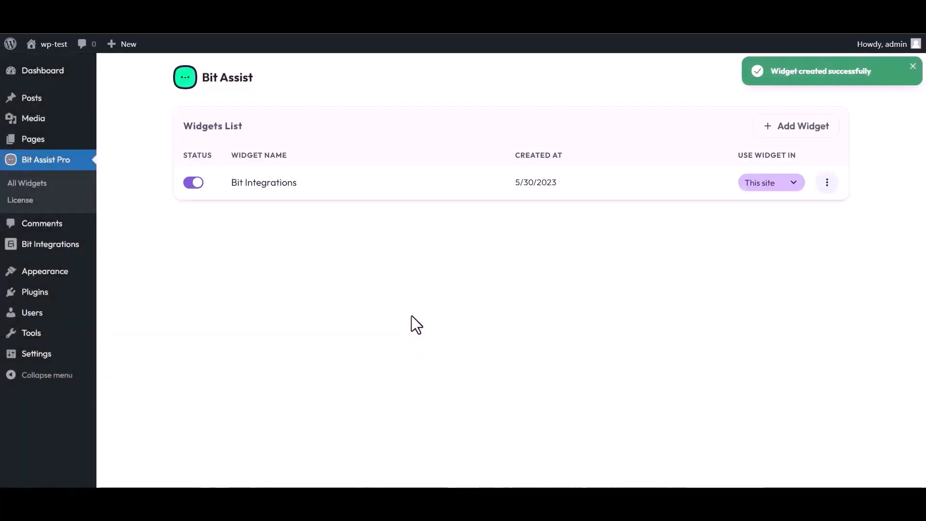
# Step: Edit the Bit Integrations widget and start a new Custom Form channel titled "Bit Integrations"
pyautogui.click(828, 182)
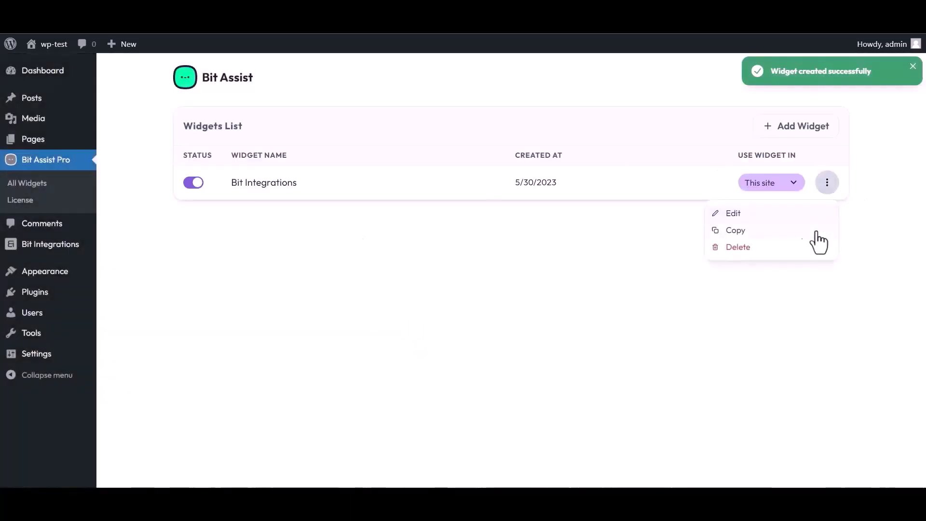
pyautogui.click(733, 215)
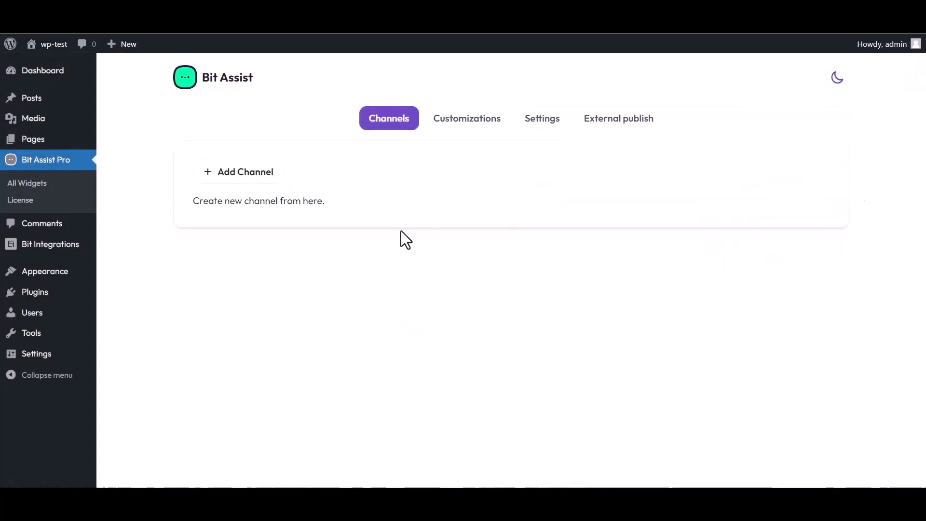
pyautogui.click(251, 178)
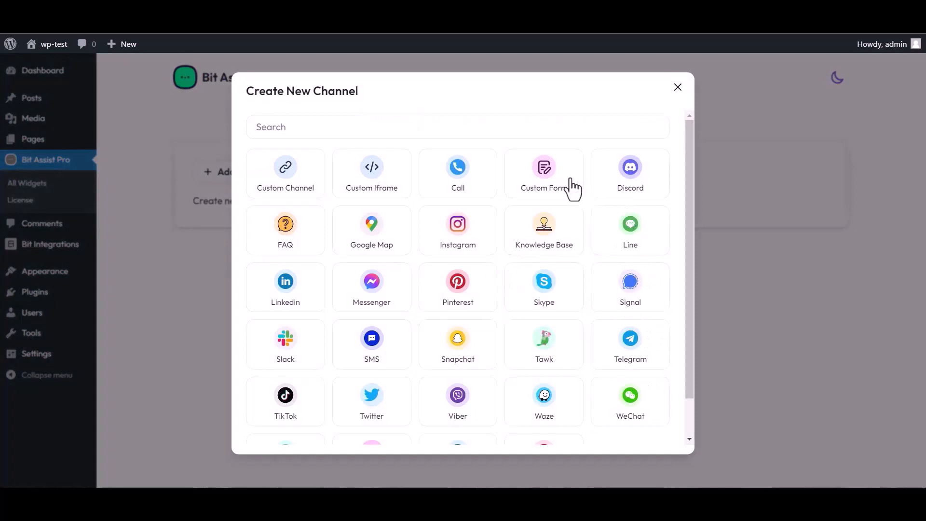
pyautogui.click(545, 187)
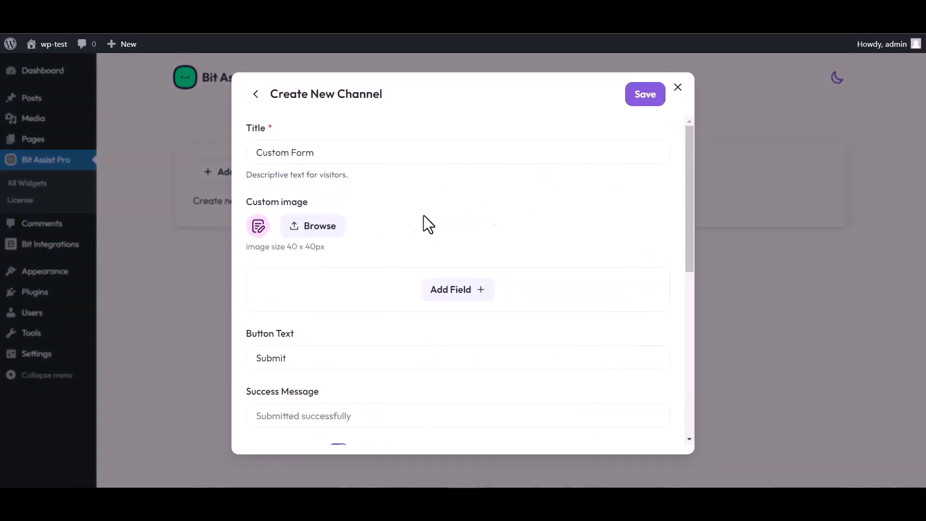
pyautogui.tripleClick(324, 152)
pyautogui.write('Bit')
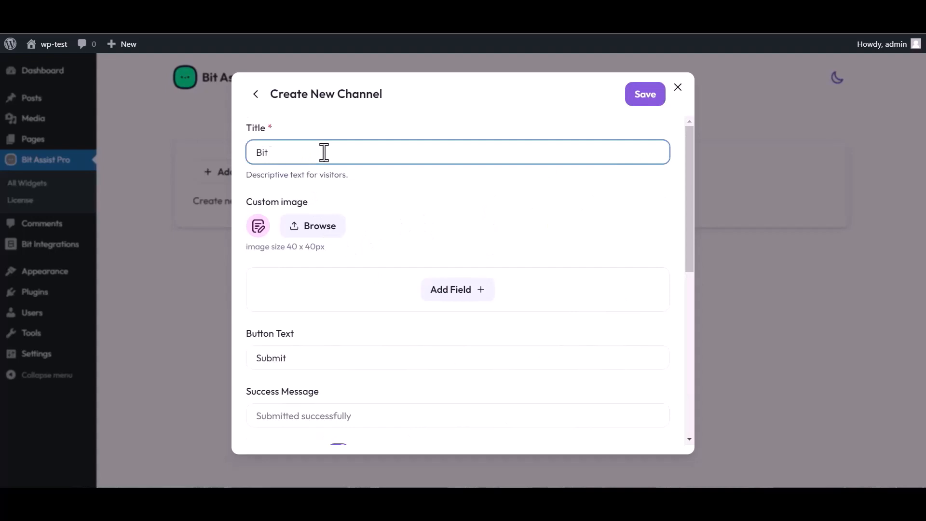
pyautogui.write(' Integrations')
# Step: Add a Text, an Email and a Number field to the custom form channel
pyautogui.click(460, 295)
pyautogui.click(399, 324)
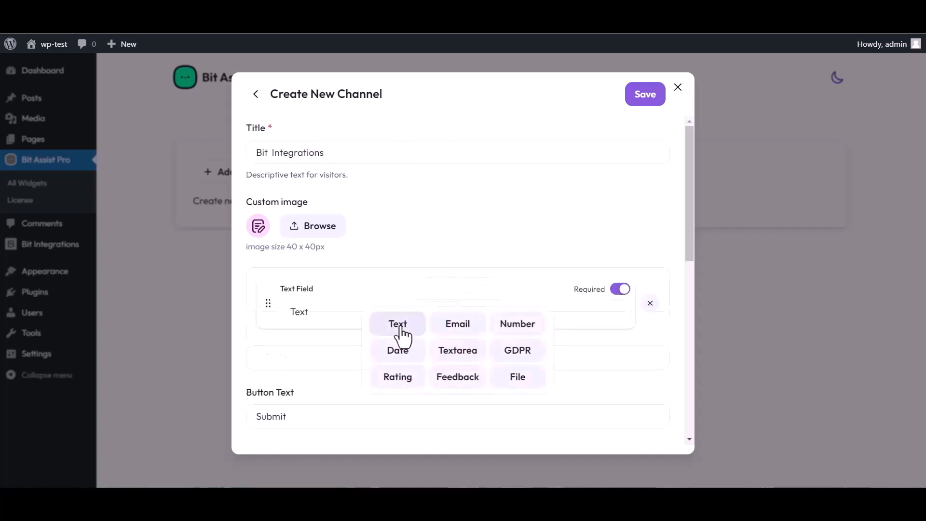
pyautogui.click(458, 350)
pyautogui.click(457, 384)
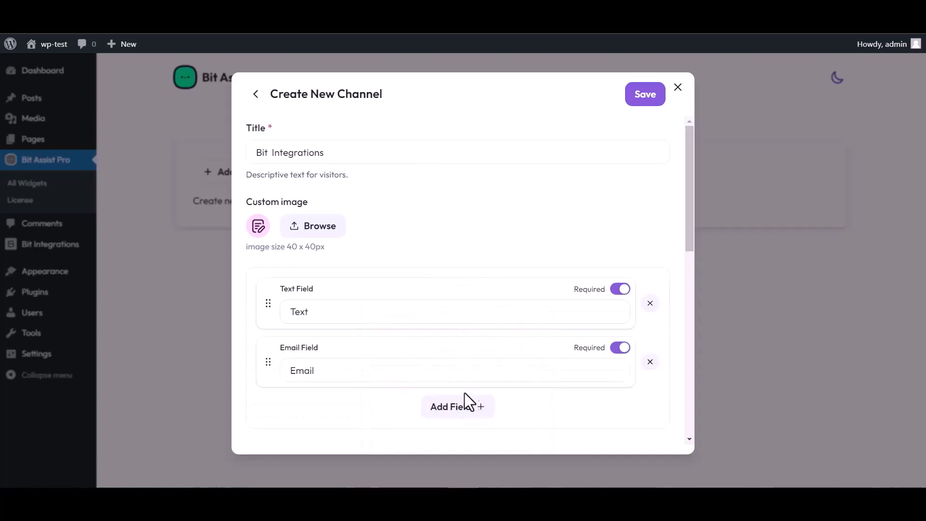
pyautogui.click(464, 405)
pyautogui.click(517, 320)
pyautogui.scroll(-4, 419, 254)
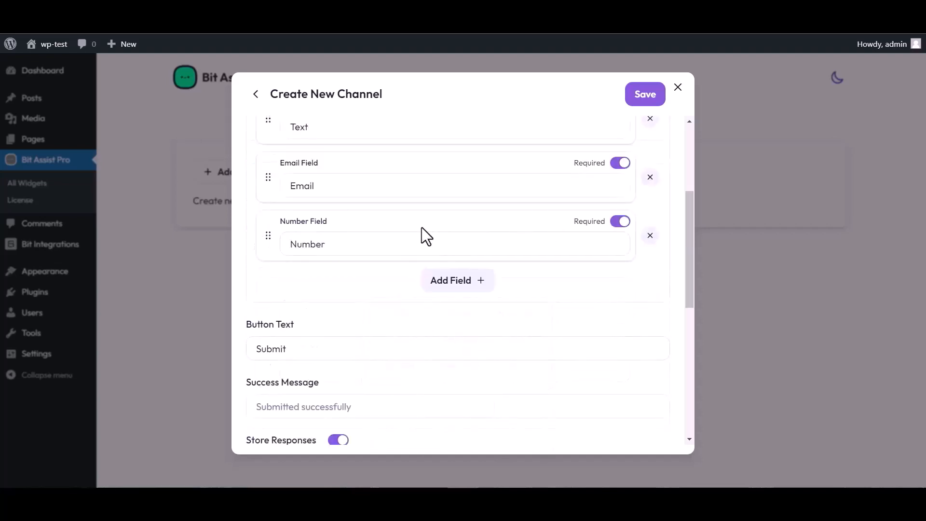
# Step: Rename the form's text field label as "Name"
pyautogui.scroll(4, 381, 247)
pyautogui.click(320, 308)
pyautogui.doubleClick(316, 309)
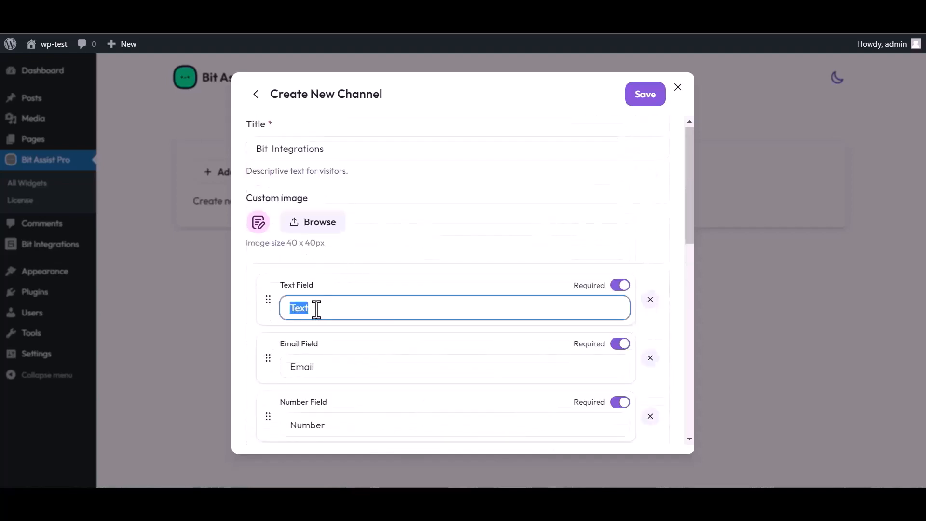
pyautogui.write('Name')
# Step: Paste the copied webhook URL into the channel's Webhook URL setting and save the channel
pyautogui.scroll(-4, 483, 282)
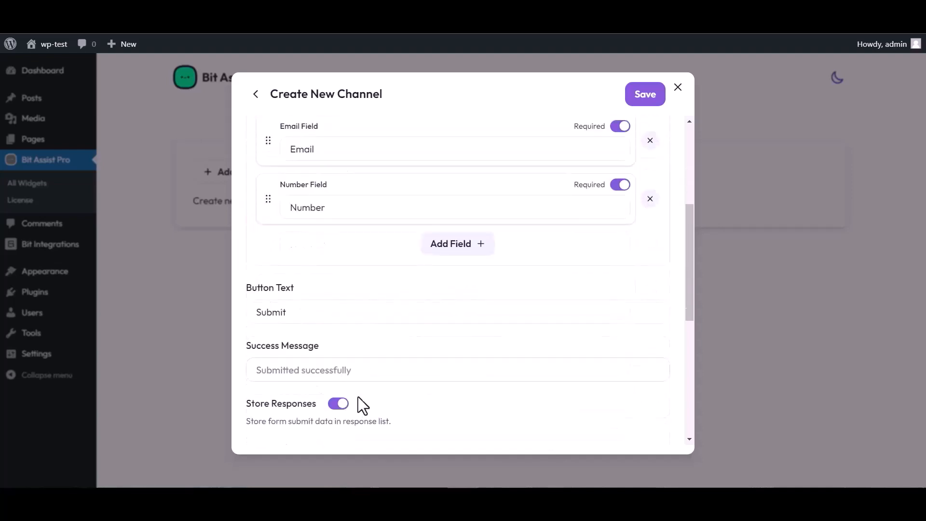
pyautogui.scroll(-3, 359, 403)
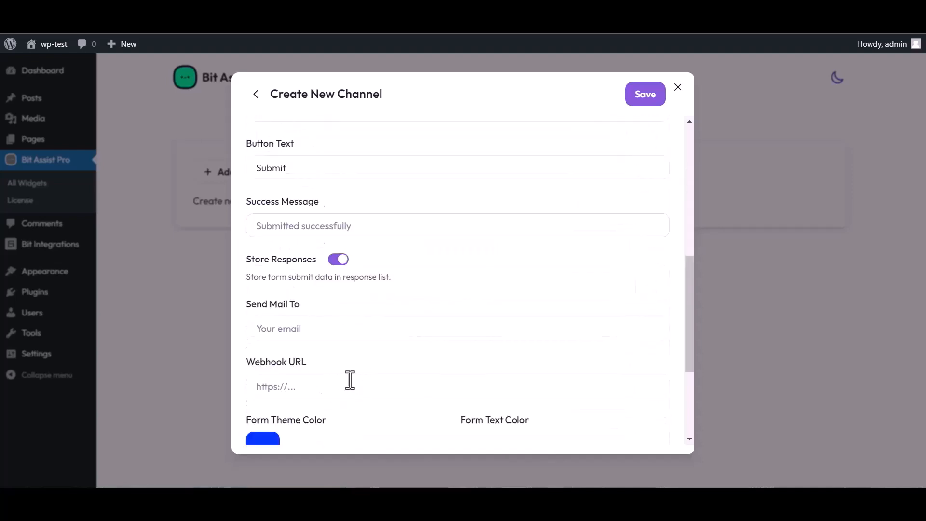
pyautogui.click(292, 388)
pyautogui.hotkey('ctrl', 'v')
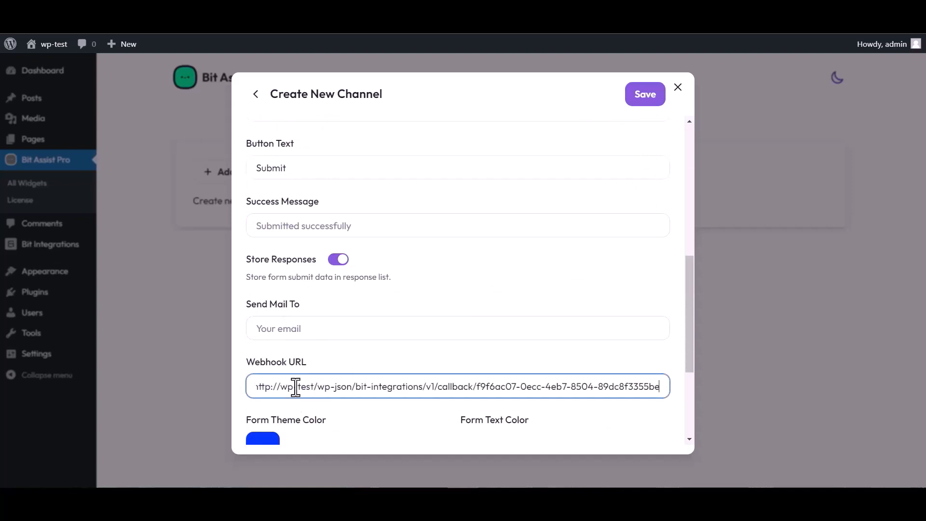
pyautogui.click(643, 102)
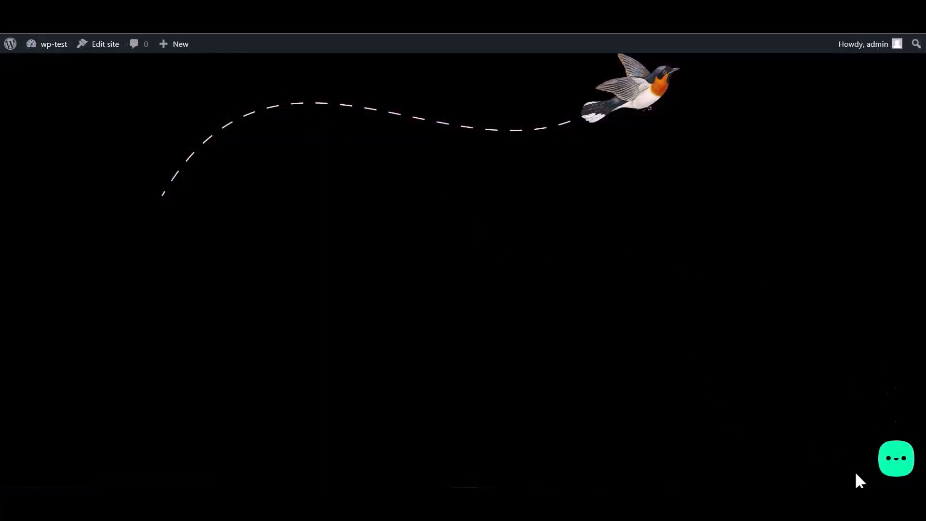
# Step: Open the Bit Integrations form from the site's chat widget and fill in the test name and e-mail address
pyautogui.click(894, 467)
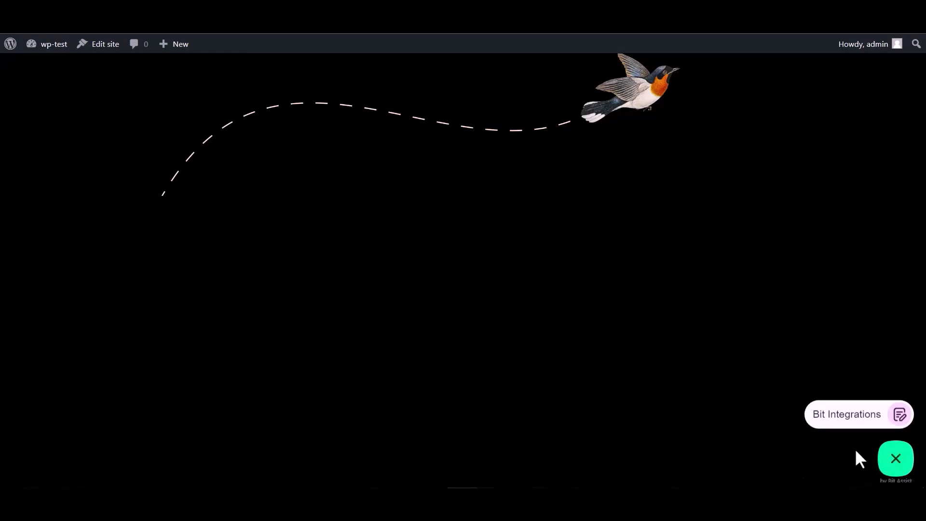
pyautogui.click(840, 420)
pyautogui.click(778, 310)
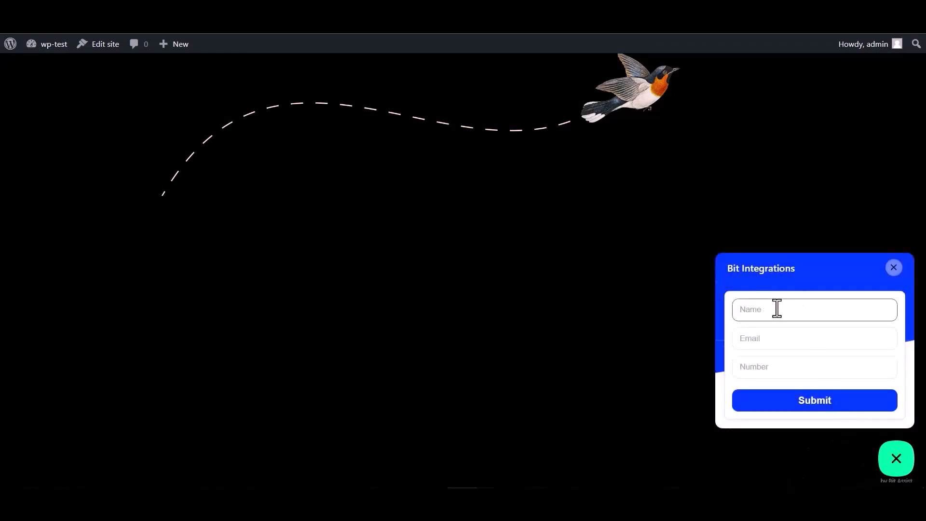
pyautogui.click(771, 371)
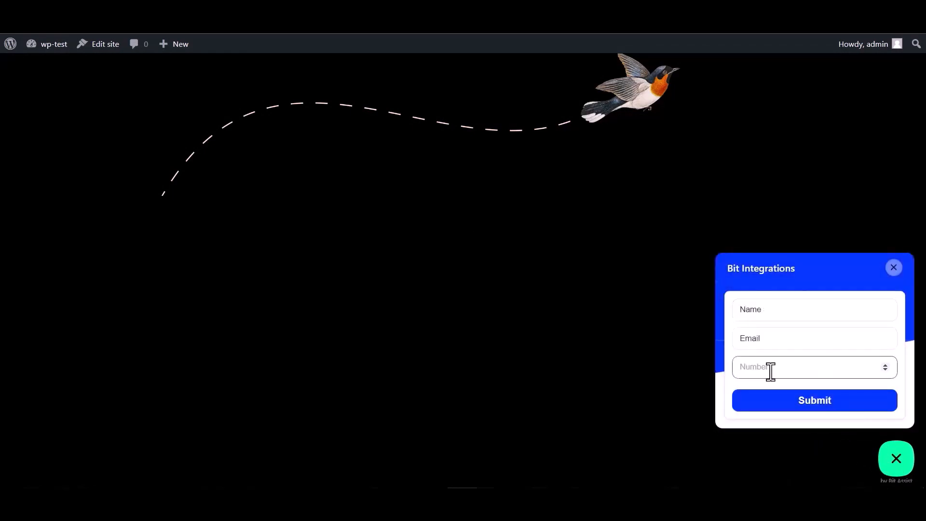
pyautogui.doubleClick(772, 312)
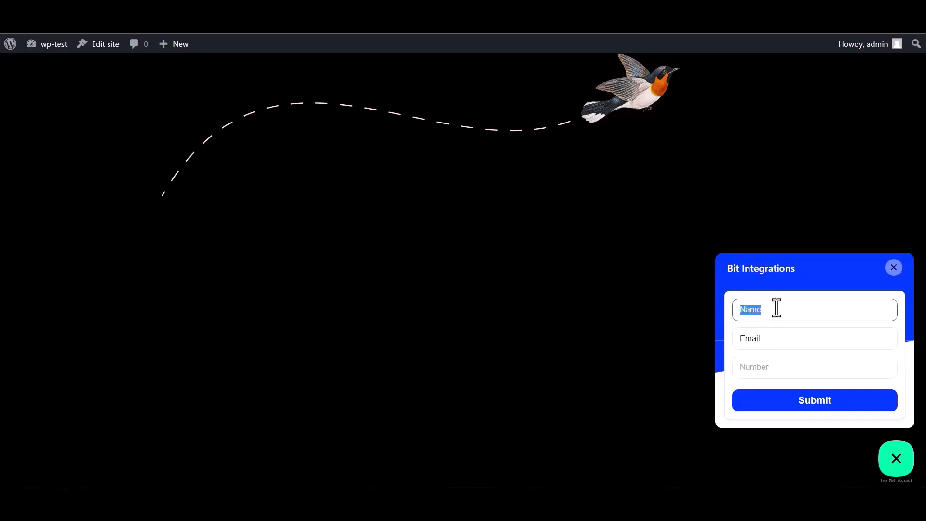
pyautogui.click(771, 340)
pyautogui.doubleClick(771, 340)
pyautogui.click(770, 341)
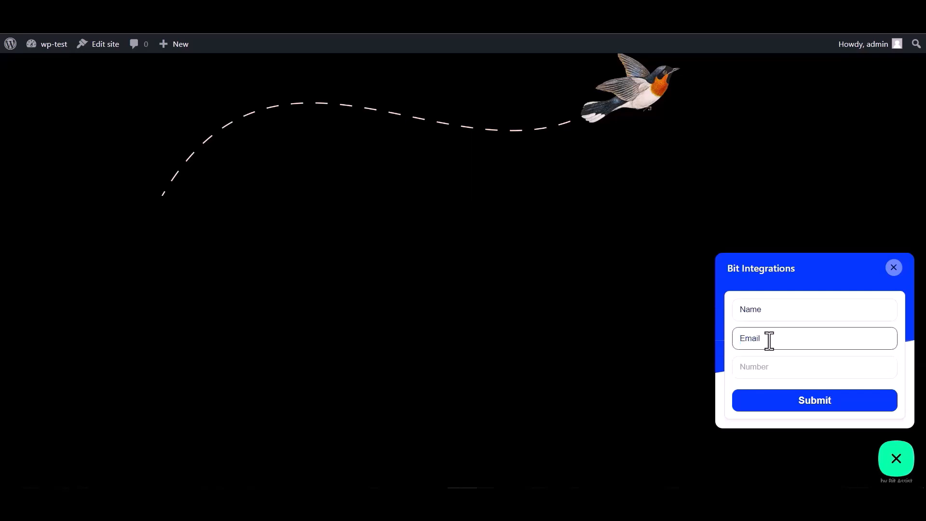
pyautogui.doubleClick(773, 340)
pyautogui.click(774, 338)
# Step: Fill in the Number field of the Bit Integrations form and submit it
pyautogui.click(754, 366)
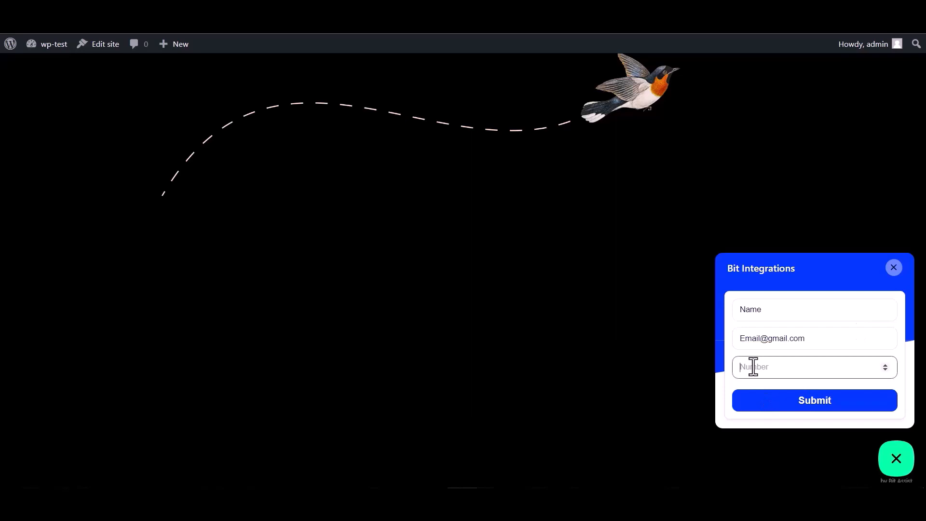
pyautogui.write('000000')
pyautogui.click(813, 408)
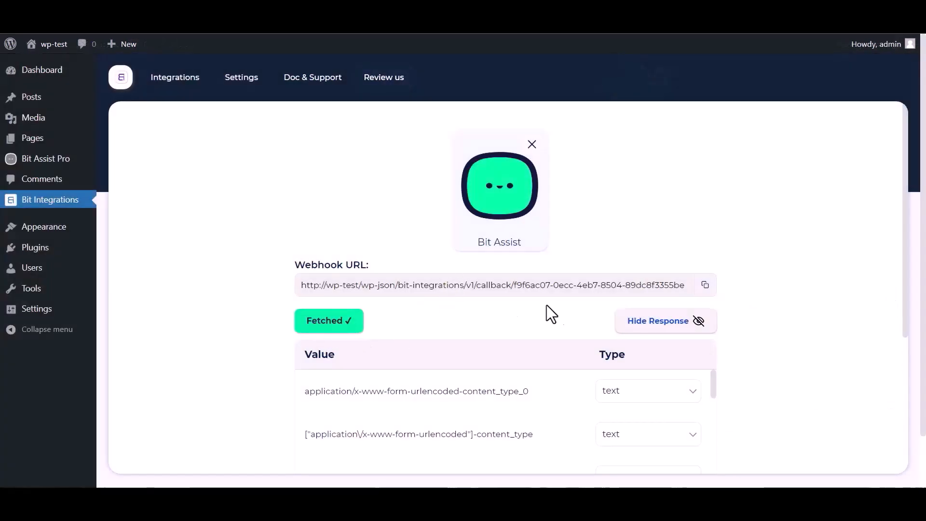
# Step: Proceed from the fetched trigger response to action selection and choose Google Contacts as the action
pyautogui.scroll(-1, 548, 312)
pyautogui.scroll(-4, 411, 372)
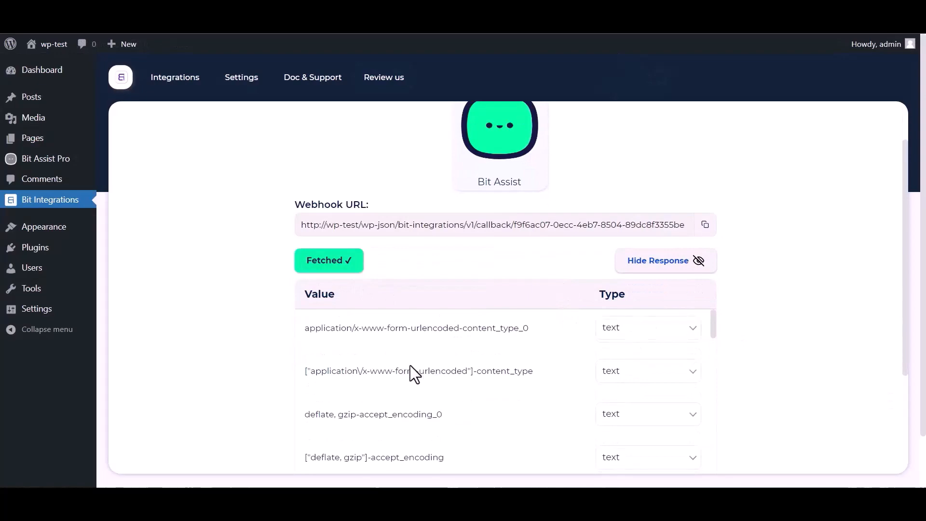
pyautogui.scroll(-4, 454, 363)
pyautogui.scroll(-5, 266, 374)
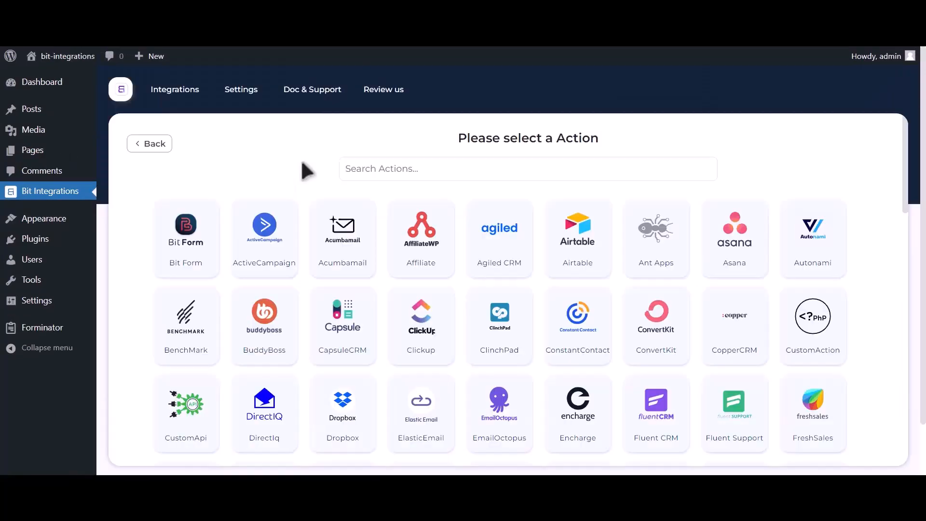
pyautogui.click(449, 167)
pyautogui.write('google contacts')
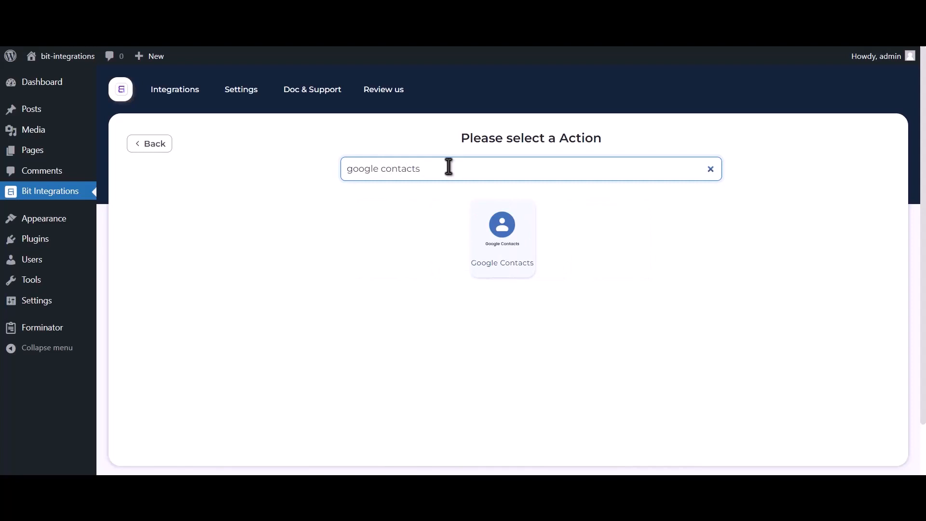
pyautogui.click(497, 251)
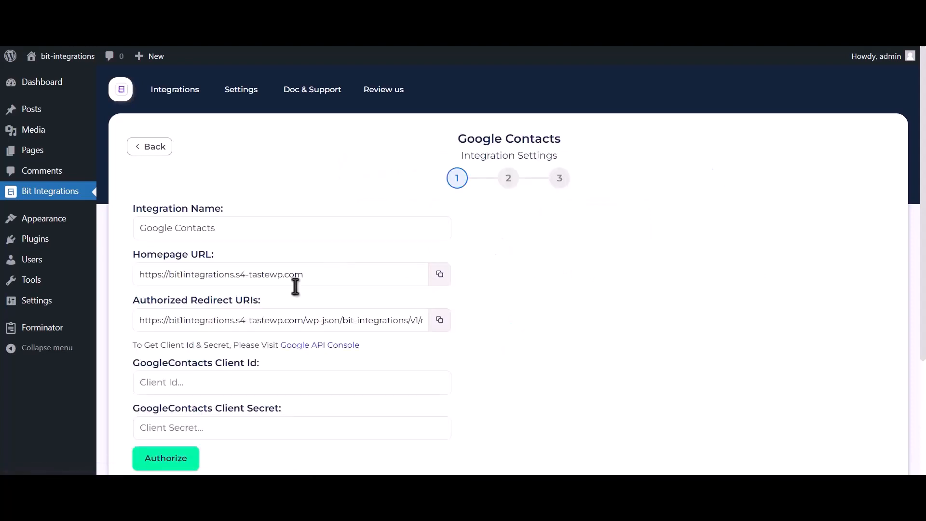
# Step: Open the Google API Console from the integration settings and create a project named Bit Integrations
pyautogui.moveTo(133, 344); pyautogui.dragTo(280, 346)
pyautogui.click(327, 346)
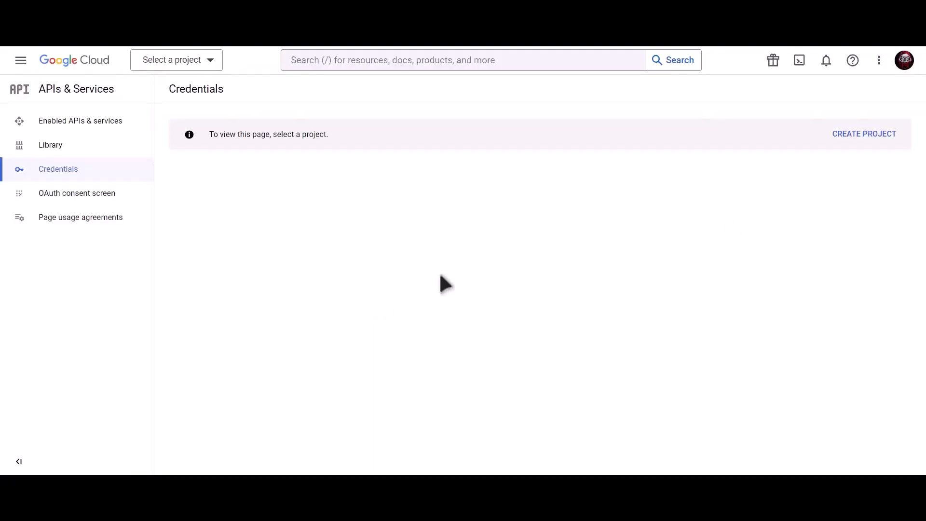
pyautogui.click(869, 144)
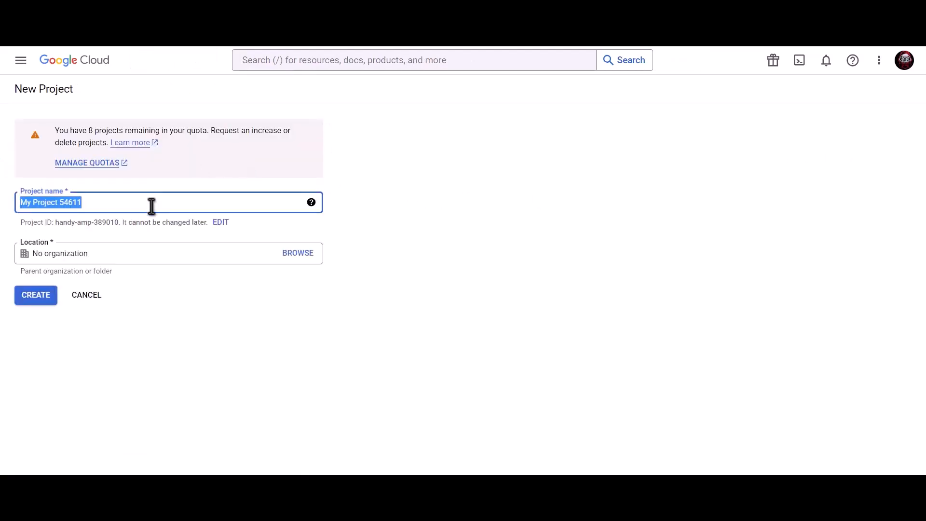
pyautogui.write('Bit')
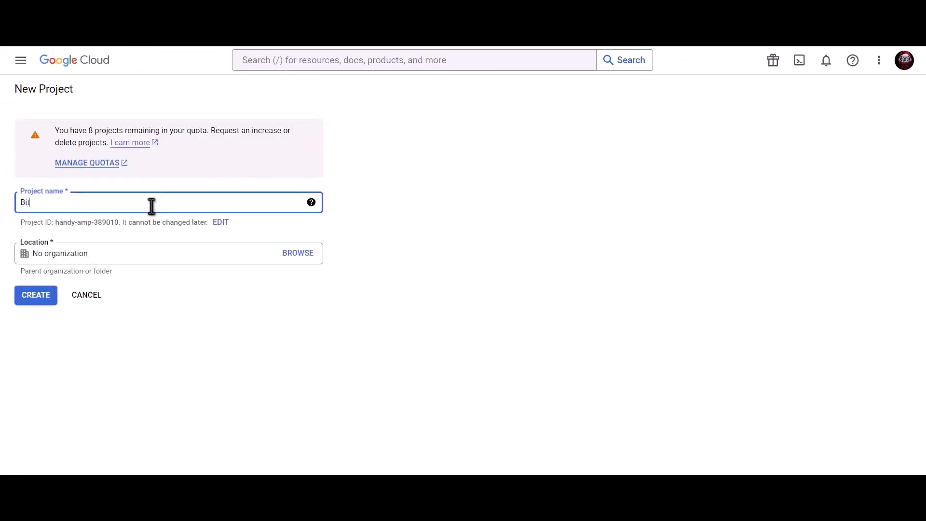
pyautogui.write(' Integrations')
pyautogui.click(36, 297)
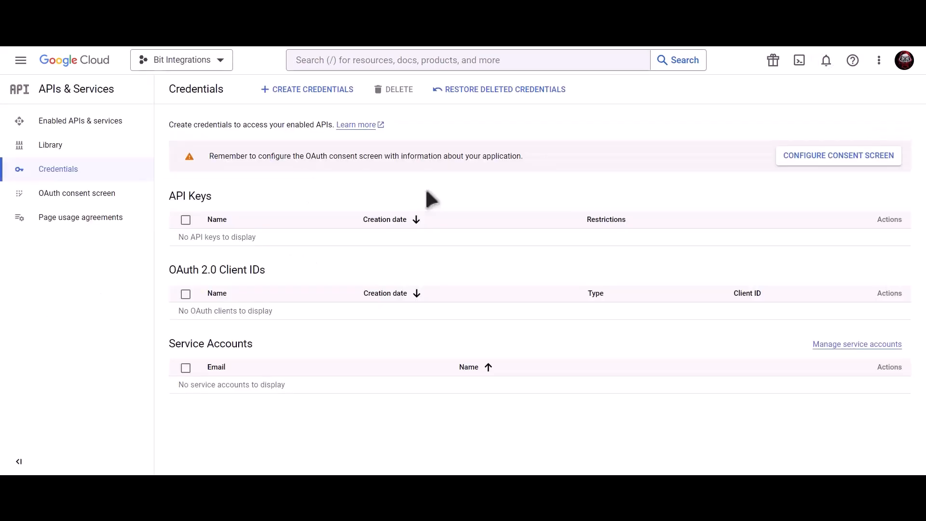
# Step: Search the Google Cloud console for "Google contacts api" and enable Google's Contacts API for the project
pyautogui.click(426, 61)
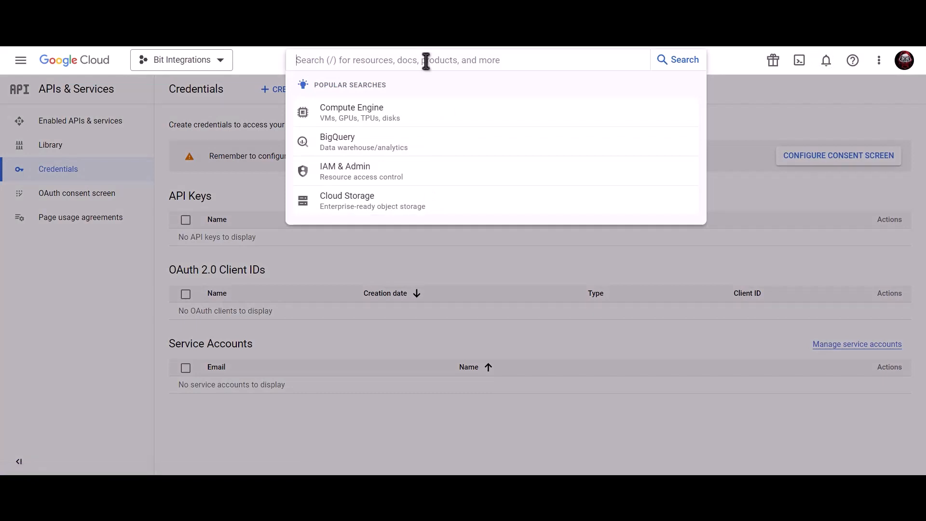
pyautogui.write('Google con')
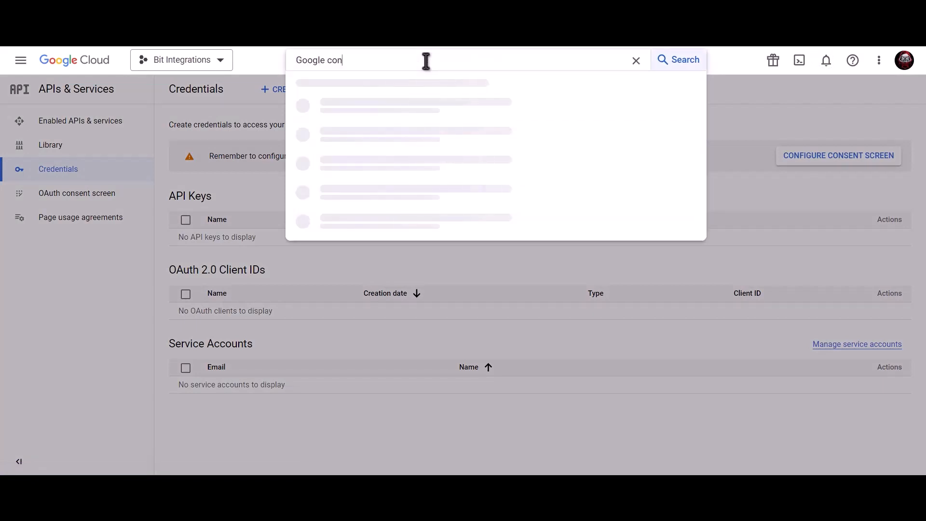
pyautogui.write('tacts api')
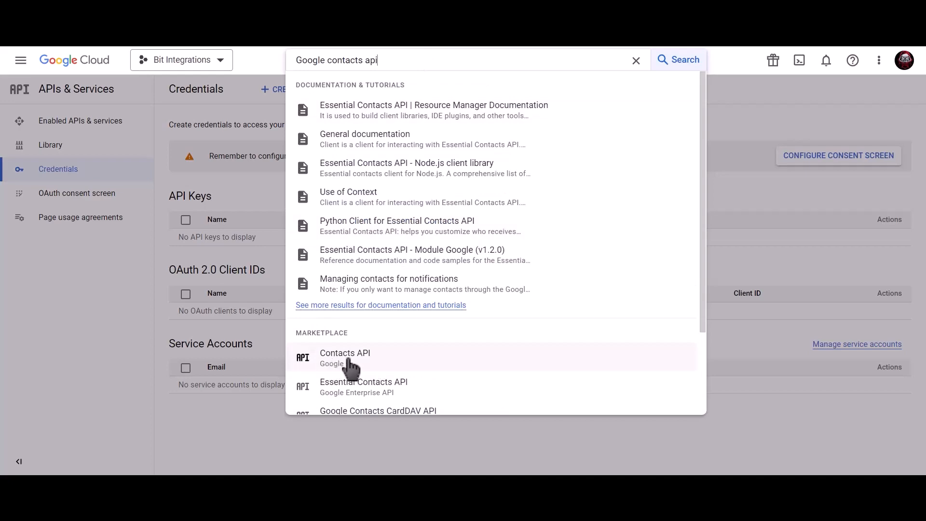
pyautogui.click(378, 363)
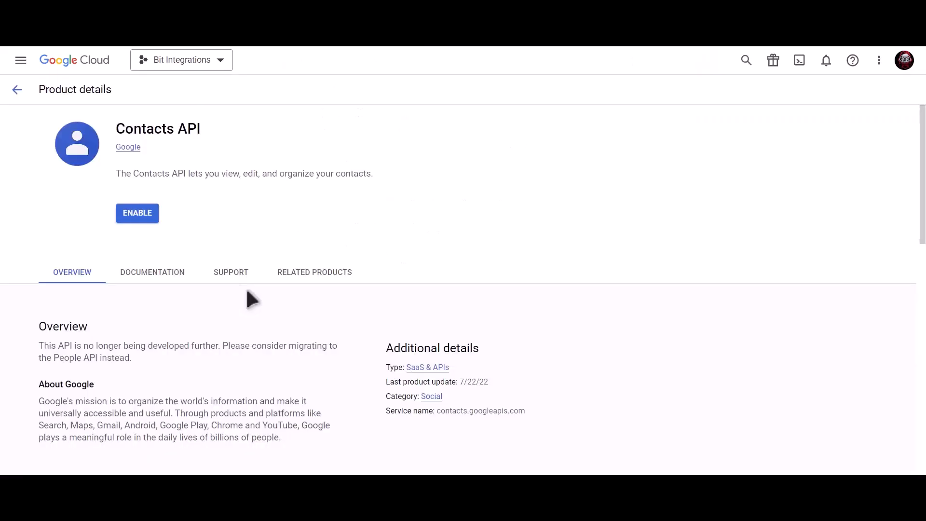
pyautogui.click(137, 215)
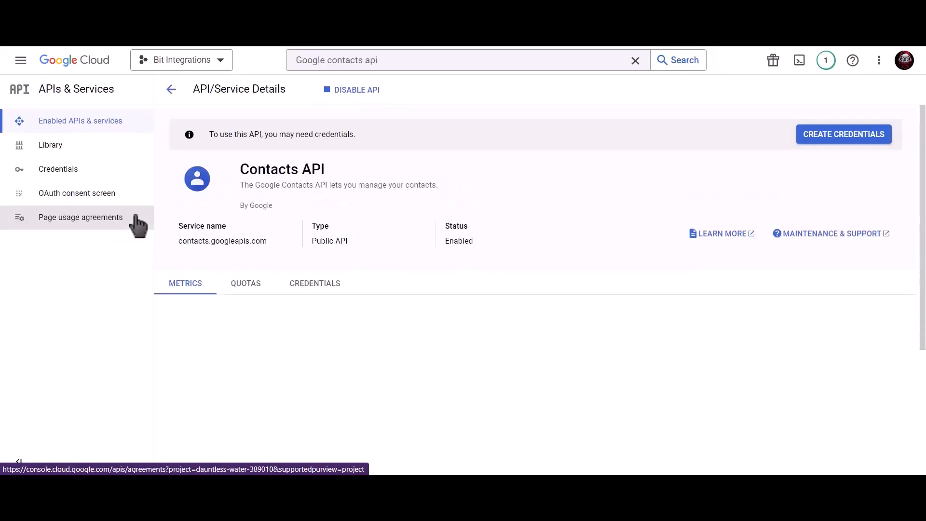
# Step: Search the console for "google people api" and enable the Google People API for the project
pyautogui.click(407, 69)
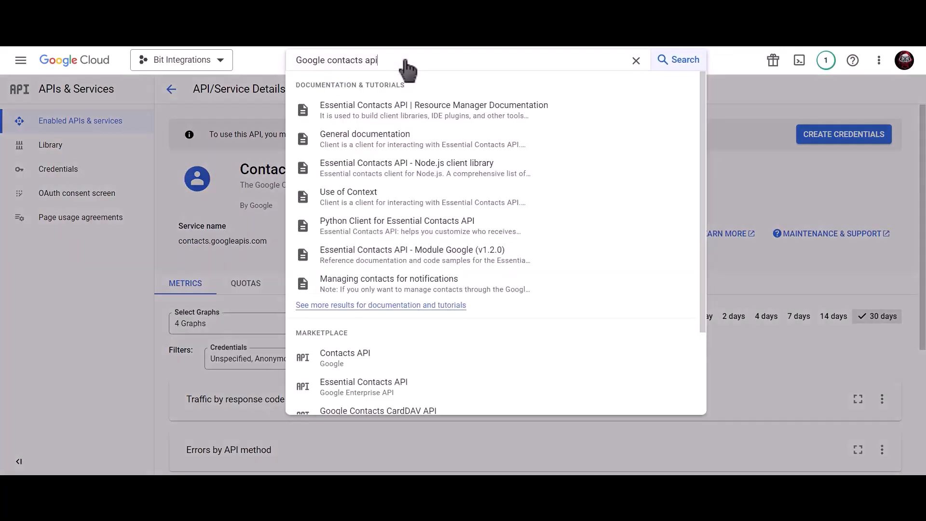
pyautogui.tripleClick(288, 60)
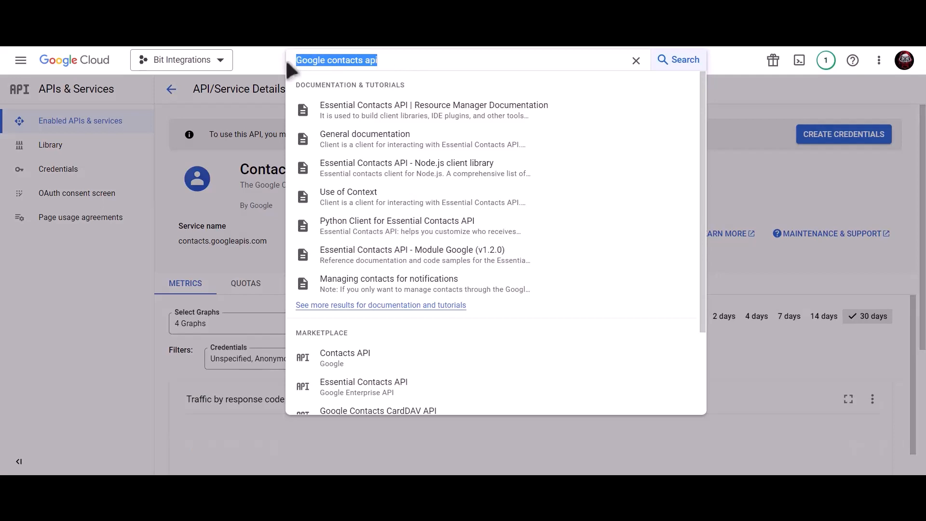
pyautogui.write('google')
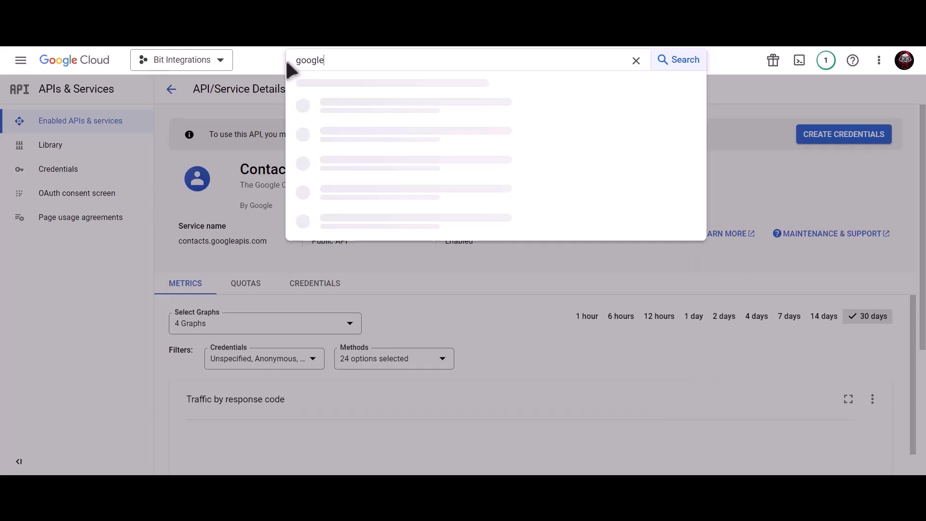
pyautogui.write(' people api')
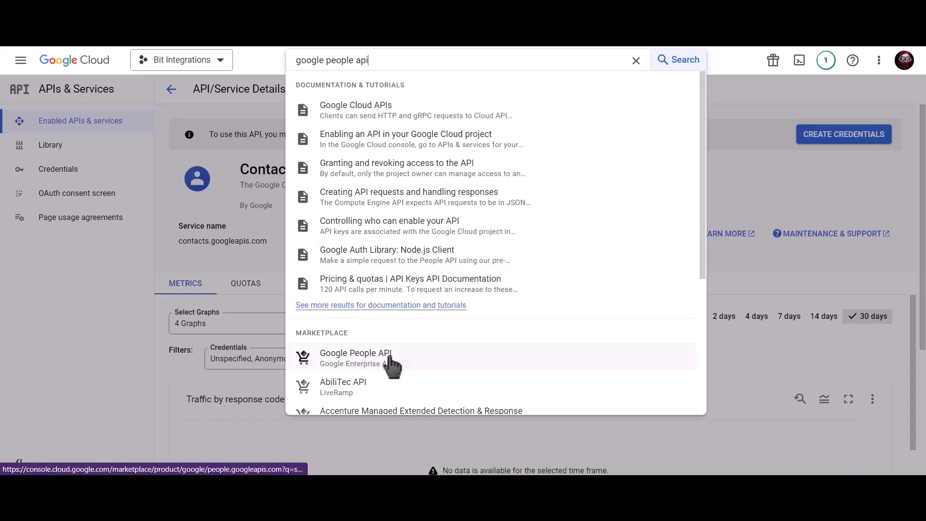
pyautogui.click(392, 362)
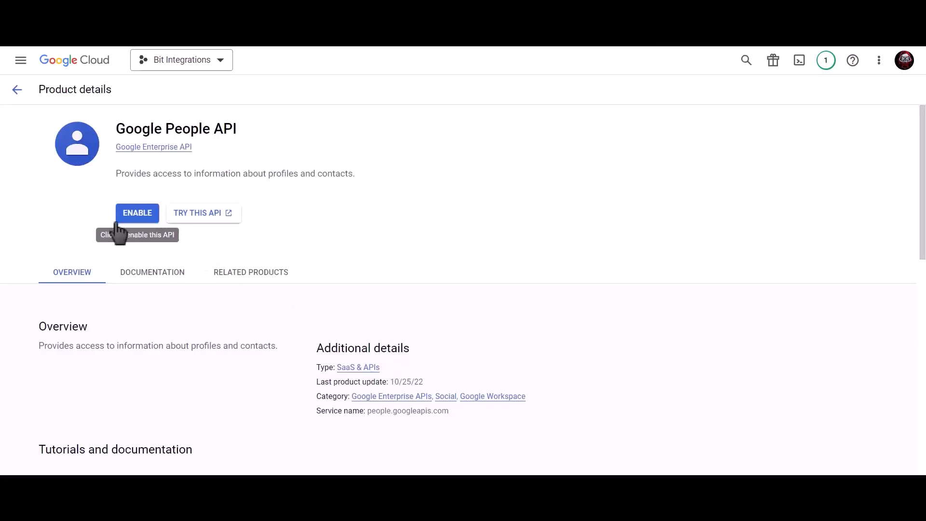
pyautogui.click(132, 218)
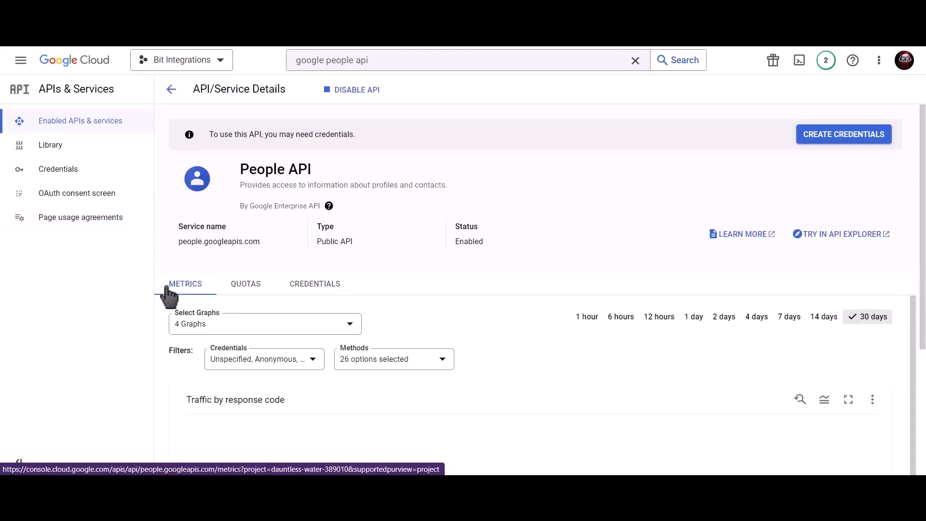
# Step: Start configuring the project's OAuth consent screen from its credentials page, with External as the user type
pyautogui.click(98, 175)
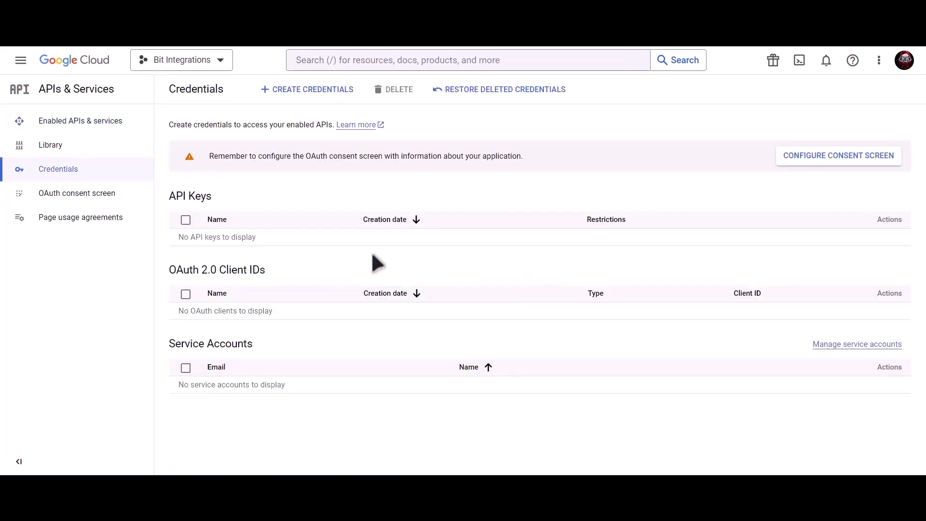
pyautogui.click(803, 164)
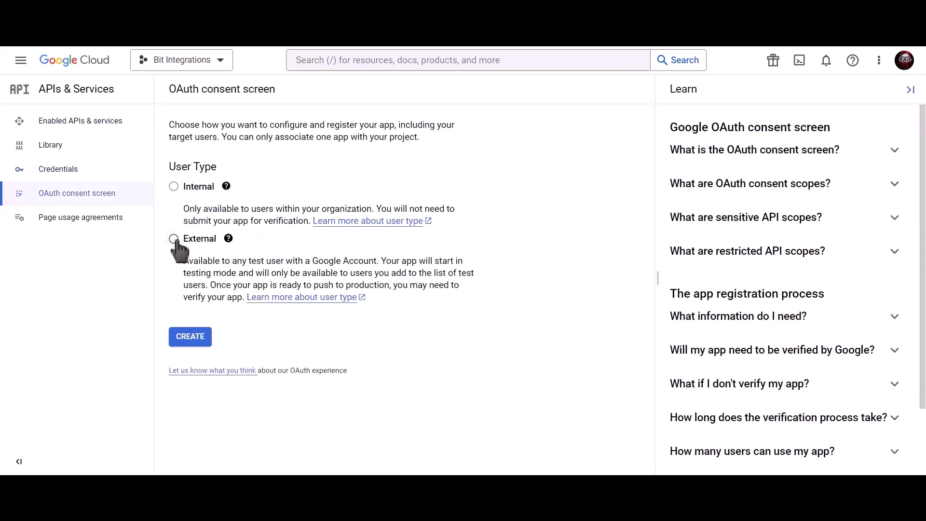
pyautogui.click(175, 240)
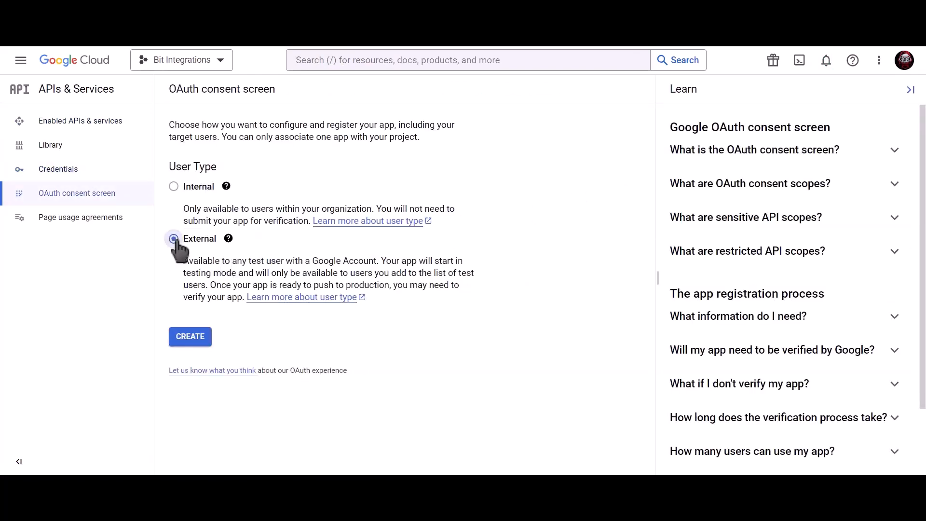
pyautogui.click(193, 343)
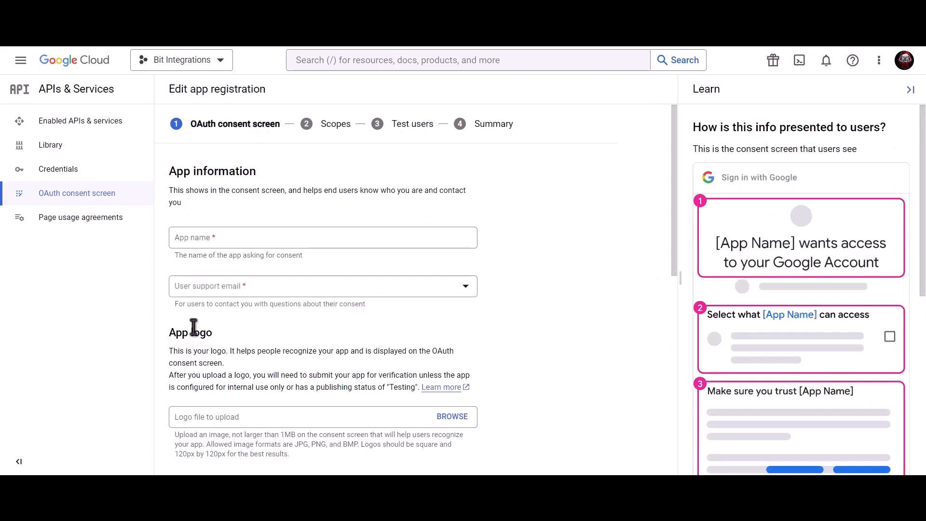
# Step: Name the app Bit Integrations, fill in the user support e-mail and developer contact e-mail, and save the app information
pyautogui.click(251, 241)
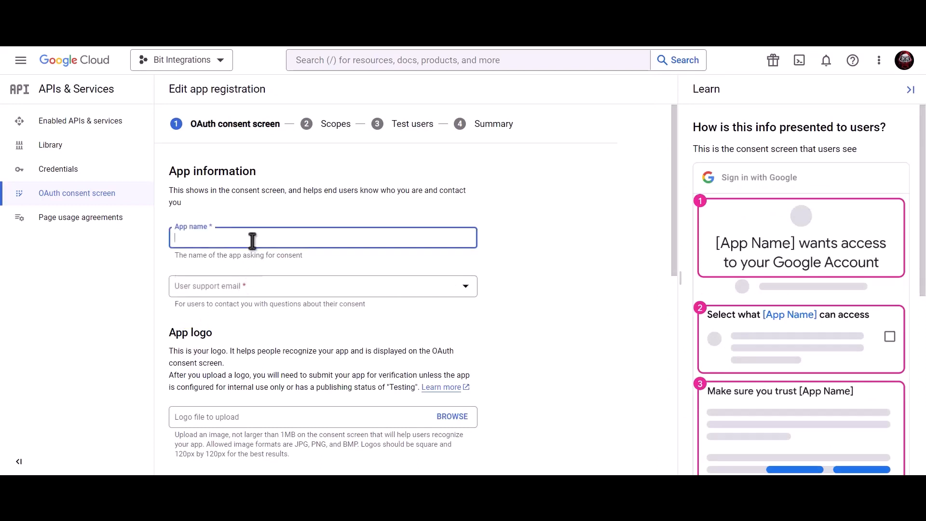
pyautogui.write('Bit Integrations')
pyautogui.click(251, 290)
pyautogui.click(254, 302)
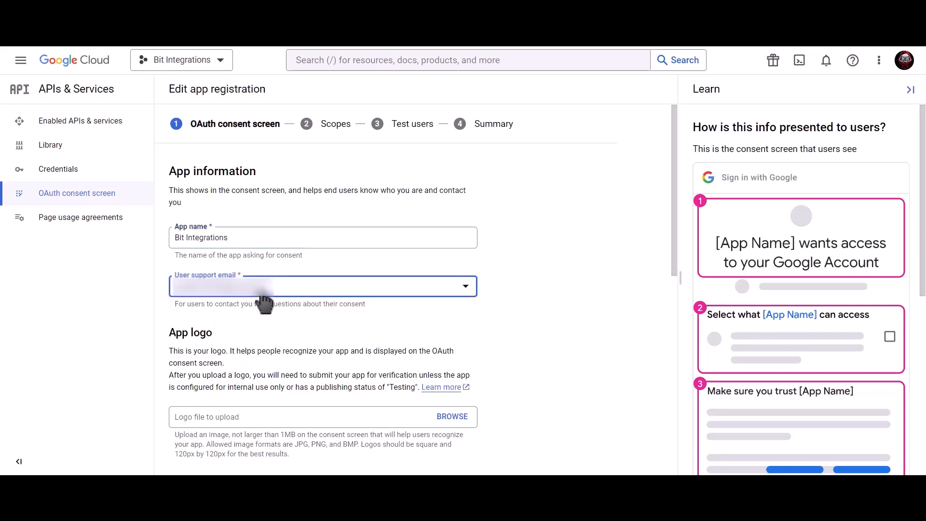
pyautogui.scroll(-10, 324, 309)
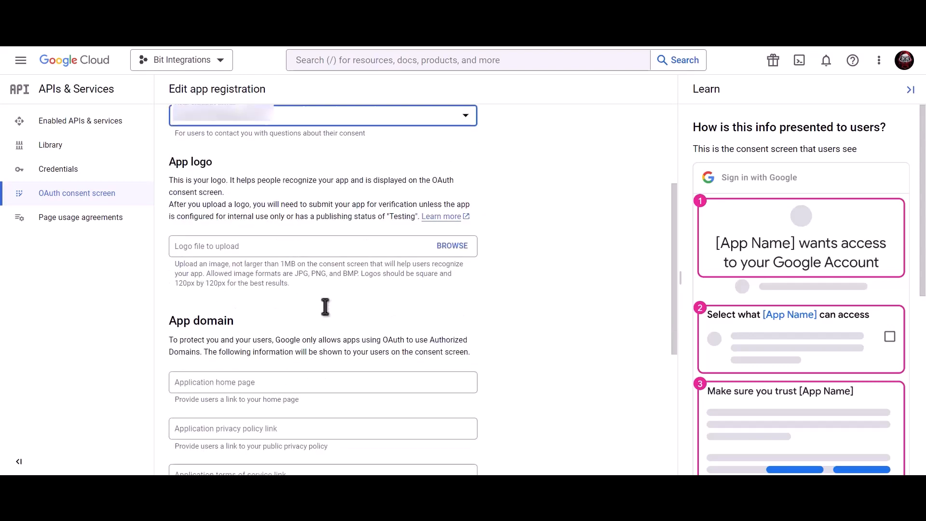
pyautogui.click(265, 403)
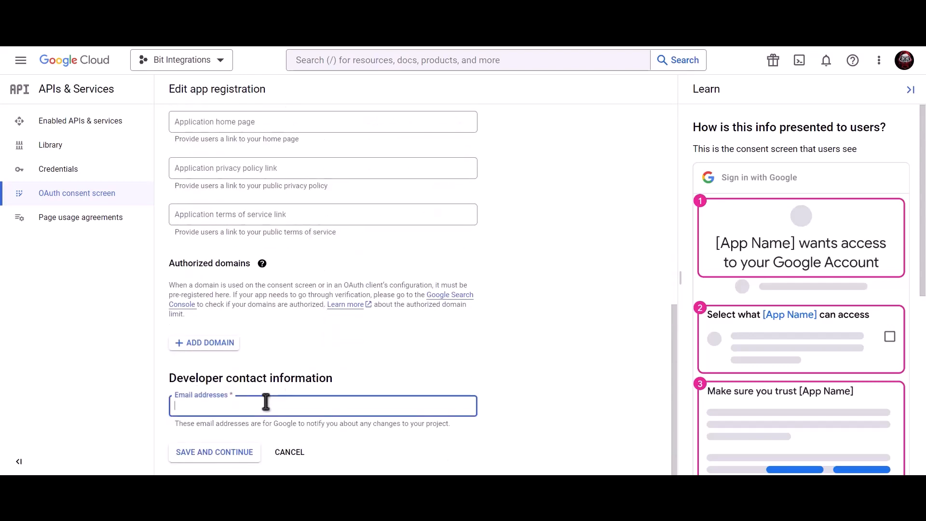
pyautogui.hotkey('ctrl', 'v')
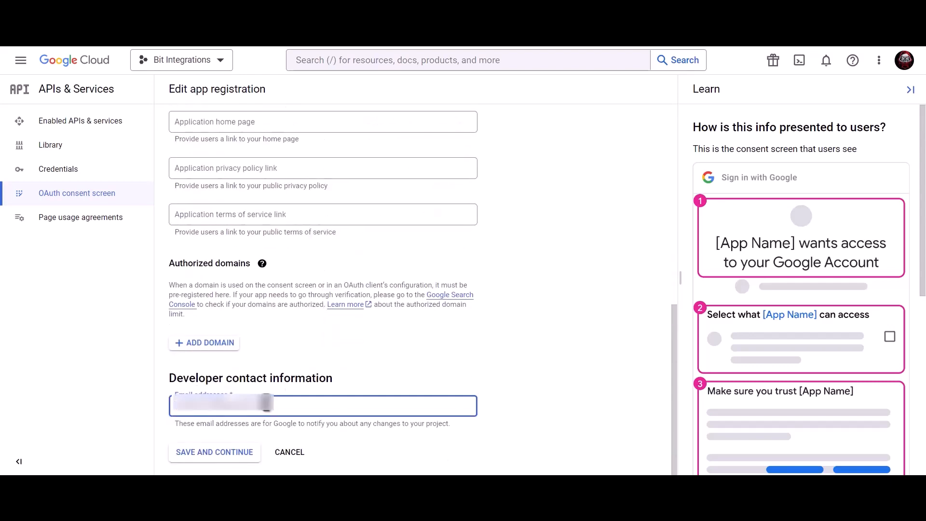
pyautogui.click(225, 456)
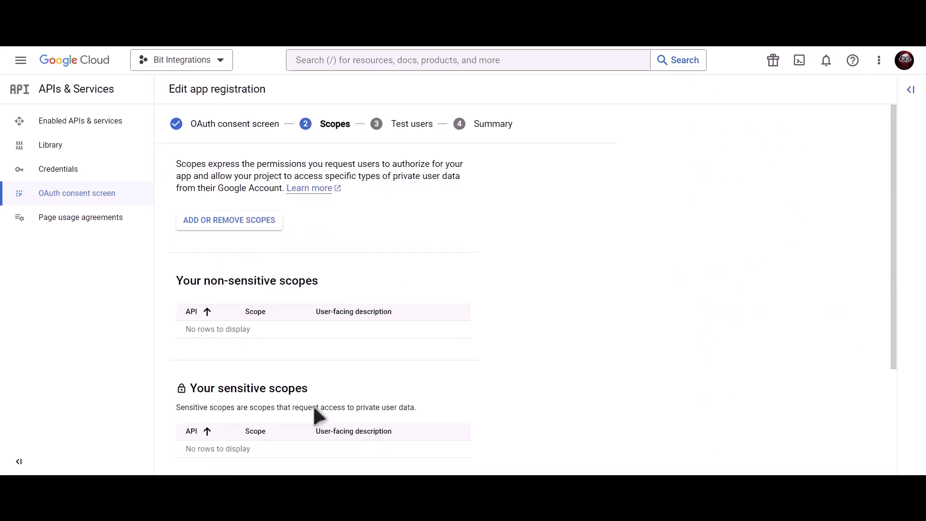
# Step: Save the Scopes and Test users stages without additions and return from the summary to the consent screen overview
pyautogui.scroll(-3, 313, 404)
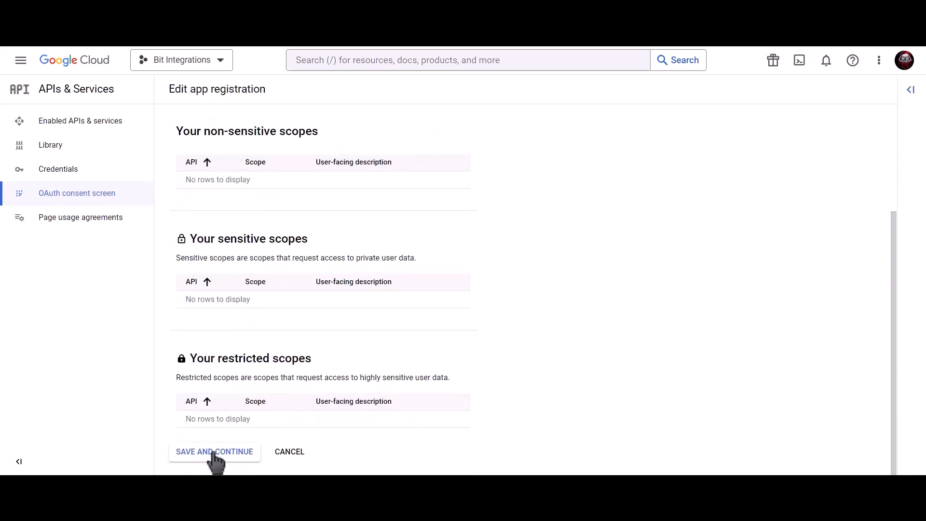
pyautogui.click(214, 454)
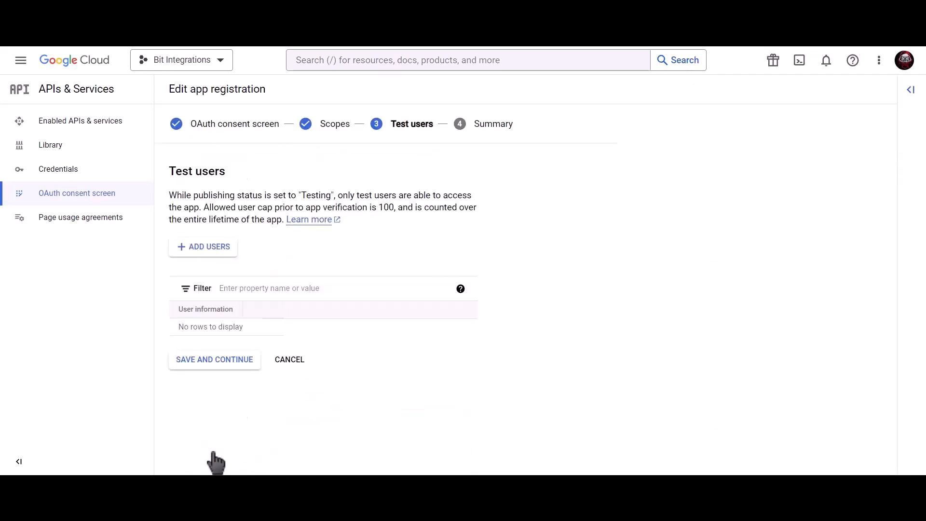
pyautogui.click(239, 367)
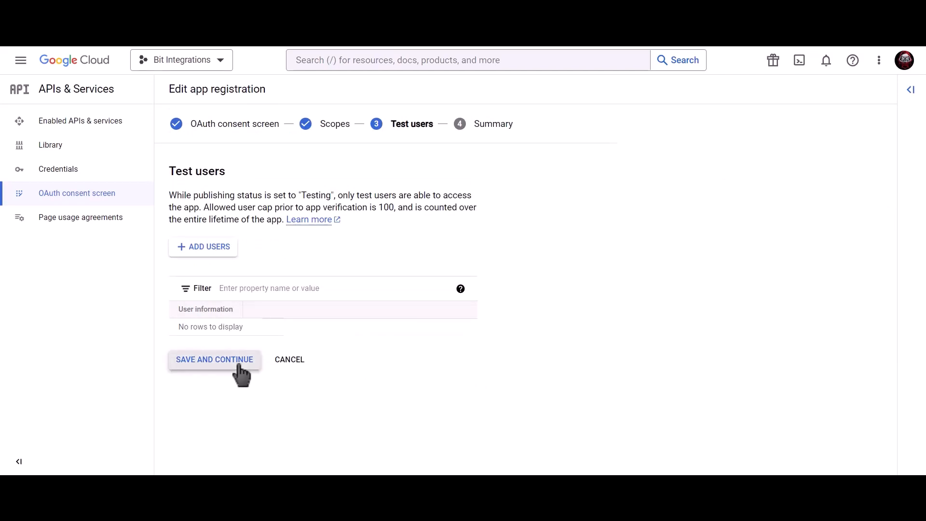
pyautogui.click(227, 450)
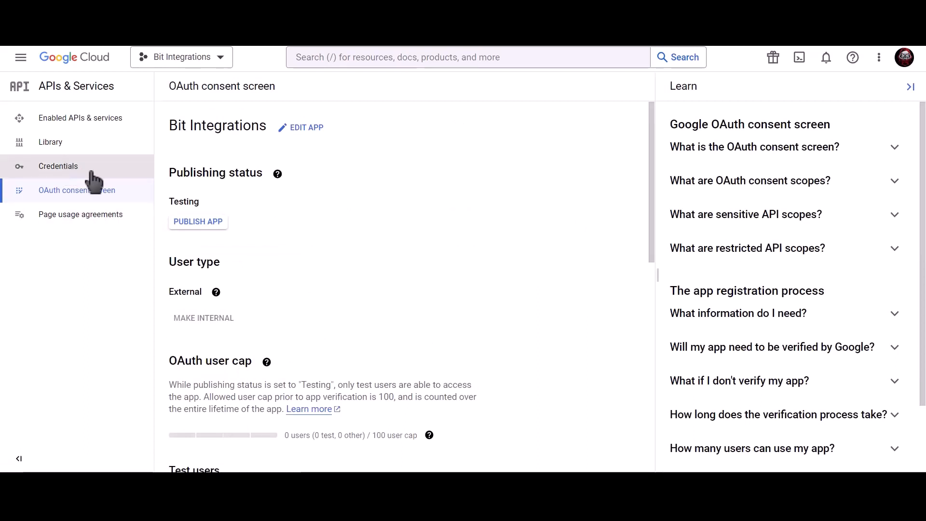
# Step: Start creating an OAuth client ID credential with Web application as the application type
pyautogui.click(122, 173)
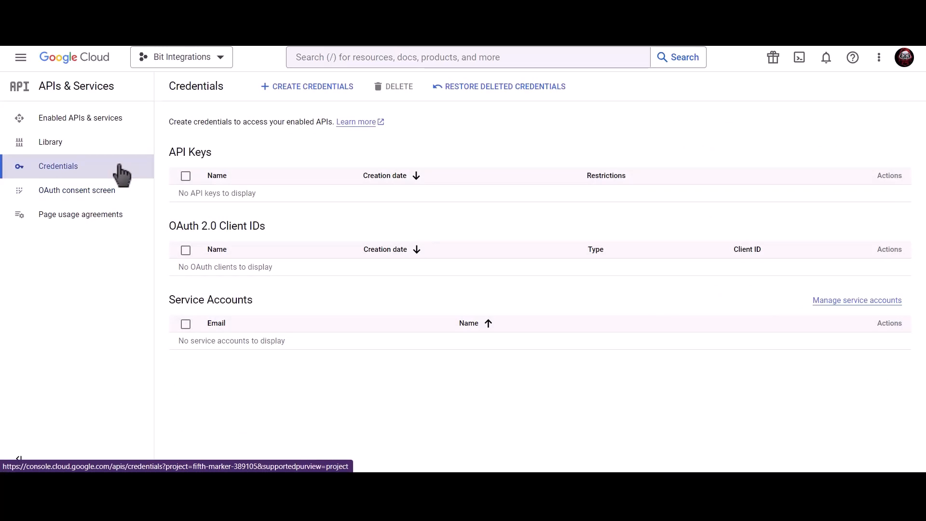
pyautogui.click(311, 90)
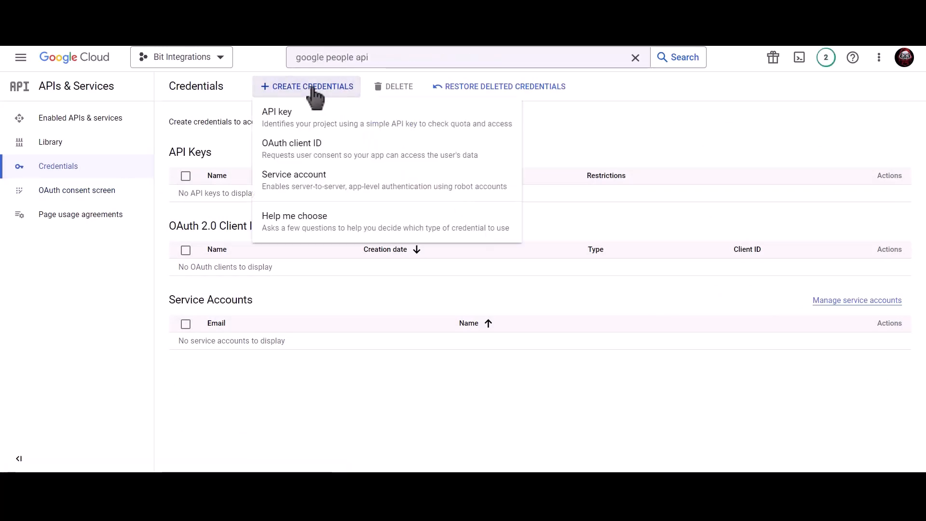
pyautogui.click(385, 161)
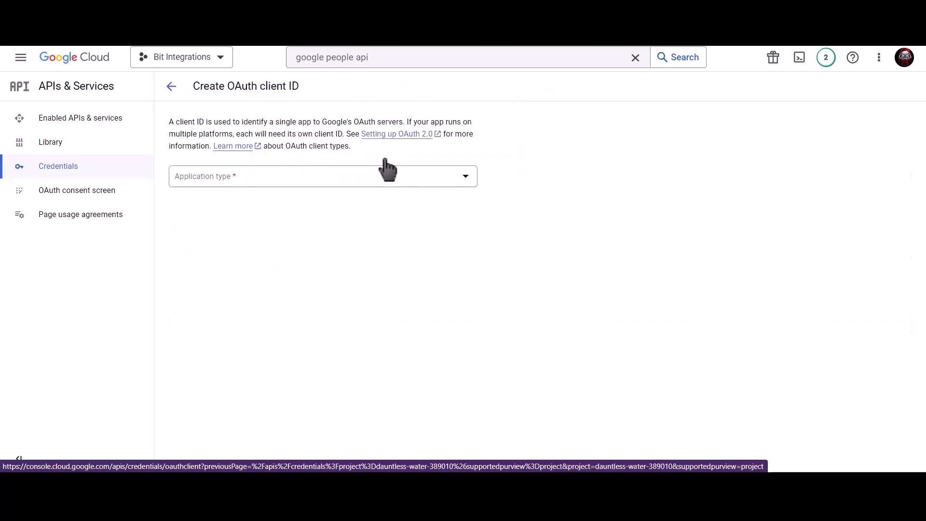
pyautogui.click(287, 184)
pyautogui.click(244, 189)
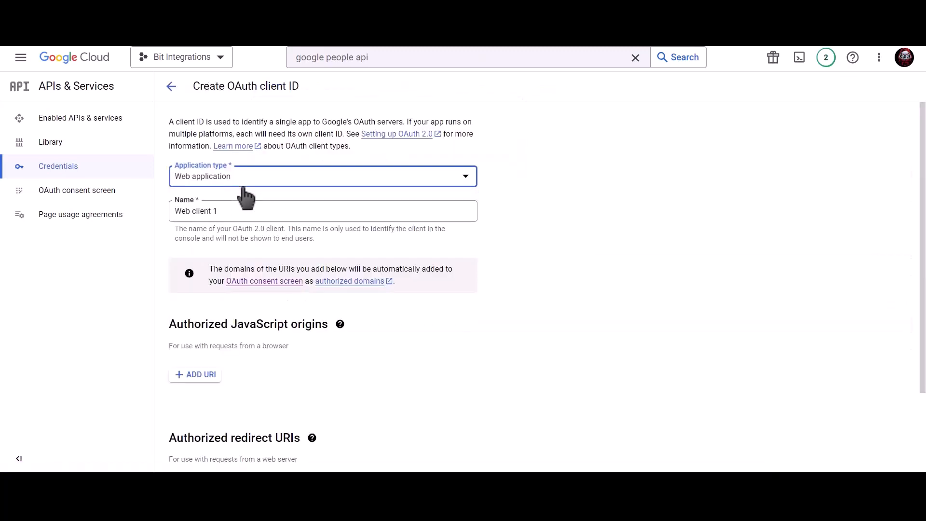
# Step: Name the OAuth web client Bit Integrations
pyautogui.click(239, 208)
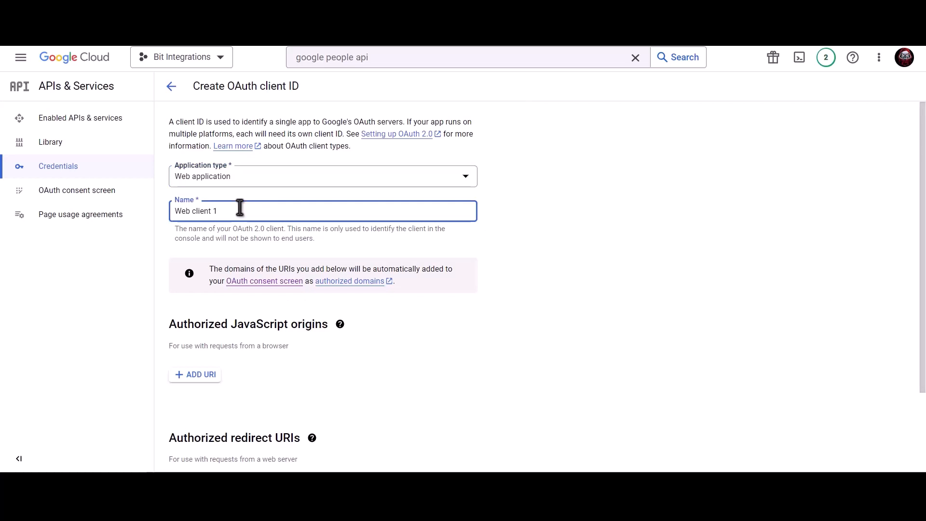
pyautogui.tripleClick(273, 211)
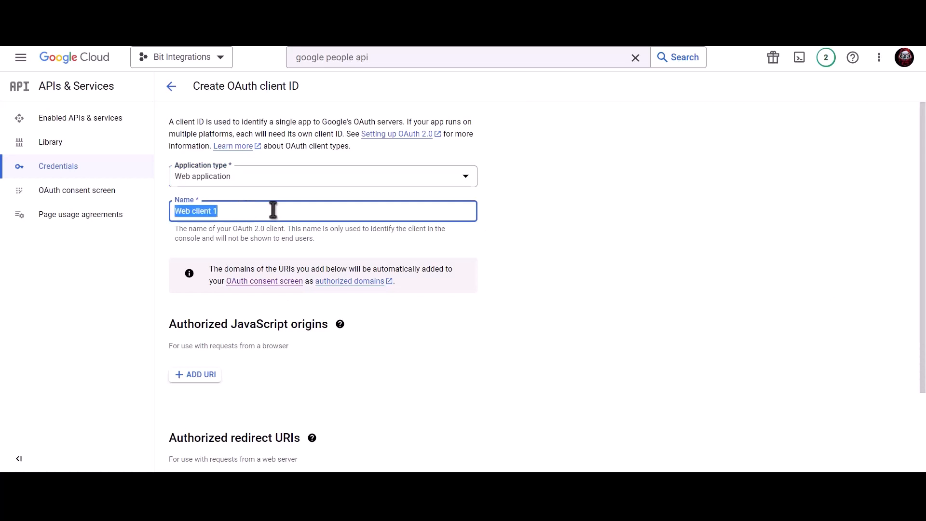
pyautogui.write('Bit Integrations')
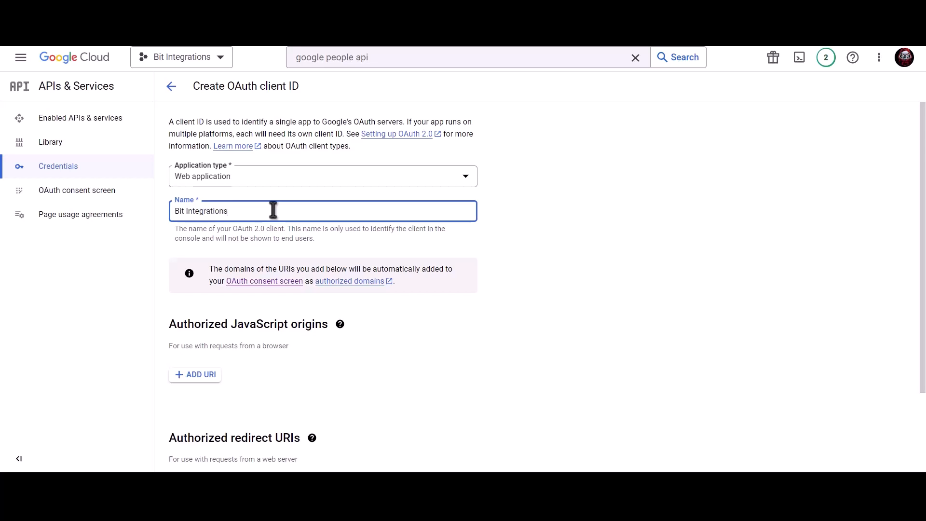
# Step: Copy the homepage URL from the Google Contacts integration settings and add it as an authorized JavaScript origin of the OAuth client
pyautogui.scroll(-2, 275, 211)
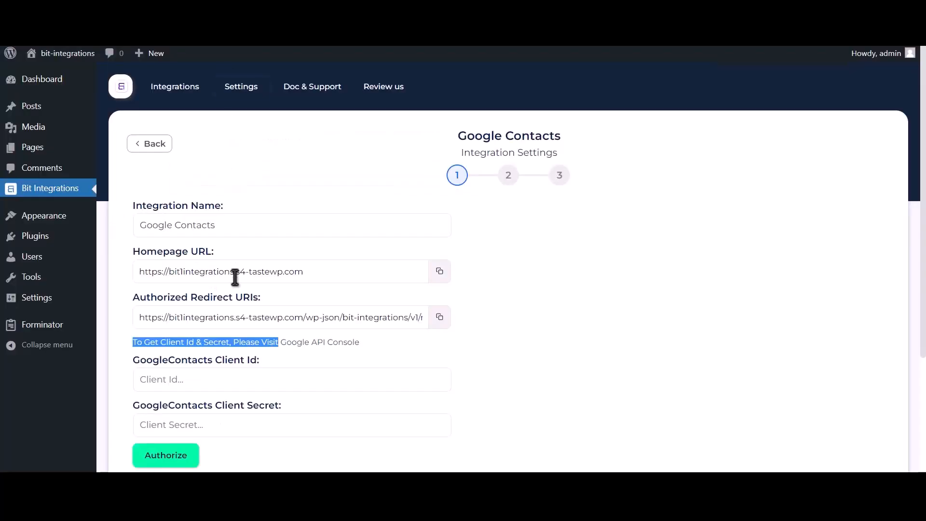
pyautogui.click(440, 272)
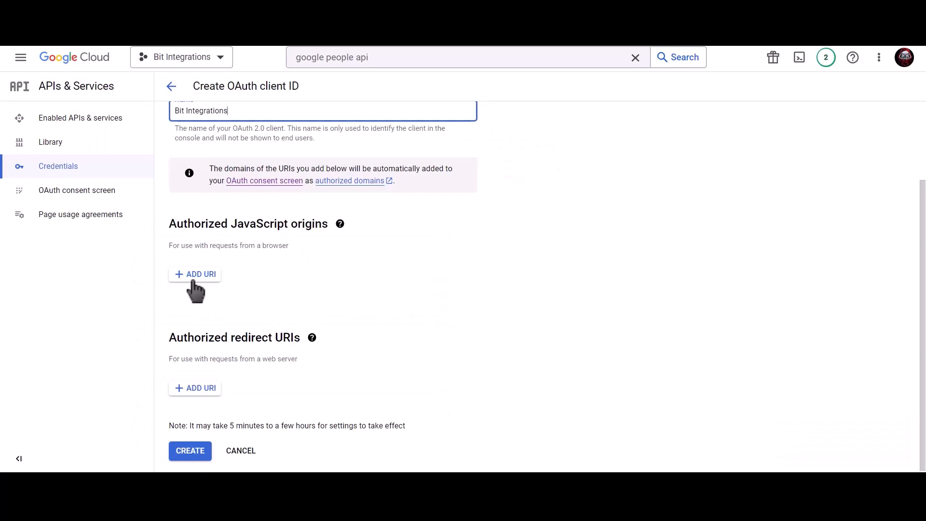
pyautogui.click(194, 275)
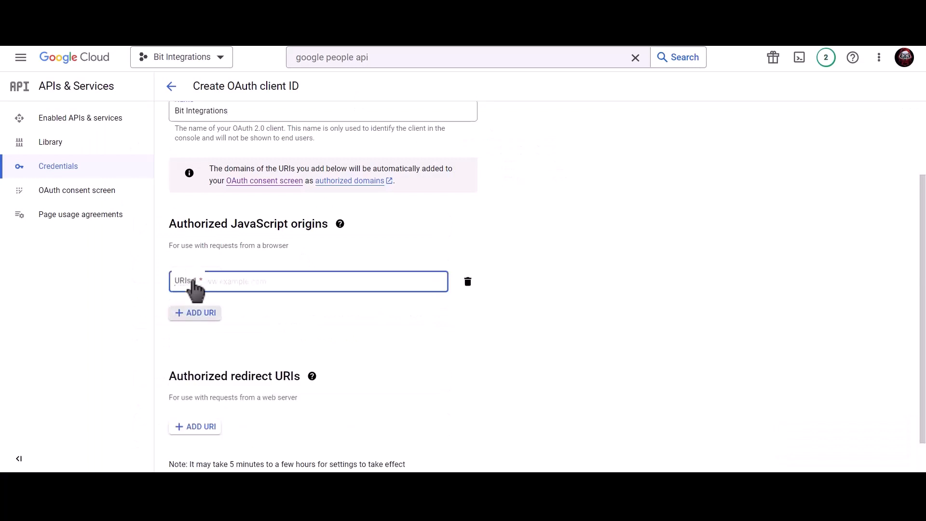
pyautogui.hotkey('ctrl', 'v')
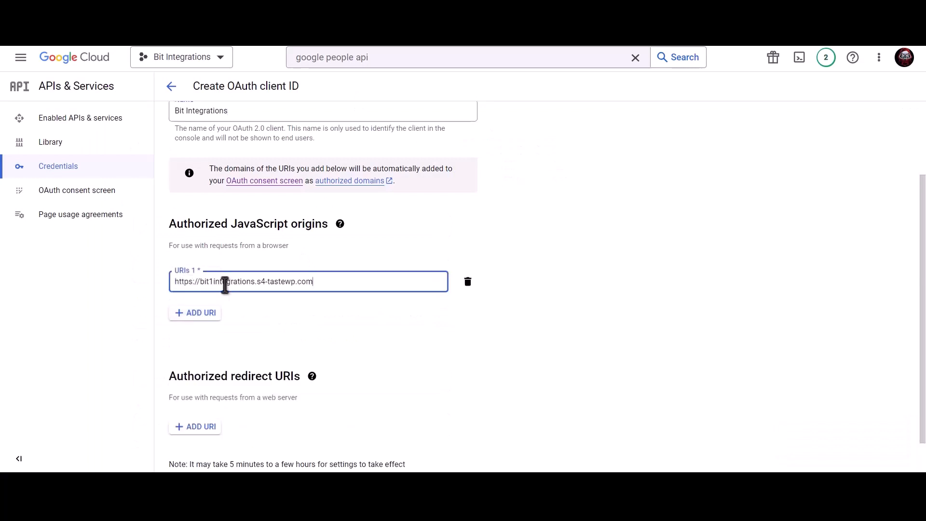
pyautogui.click(279, 309)
# Step: Copy the redirect URI from the integration settings, add it as the client's authorized redirect URI, and create the OAuth client
pyautogui.scroll(-1, 275, 305)
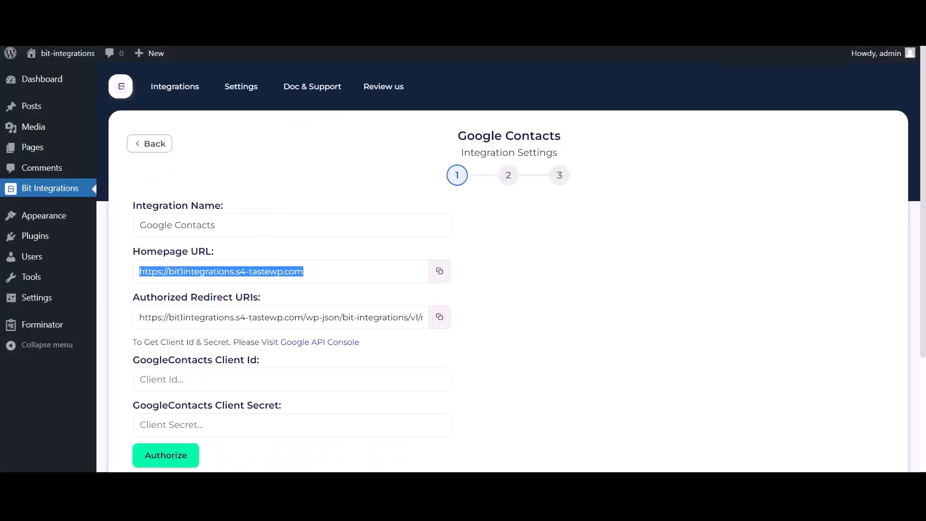
pyautogui.click(438, 317)
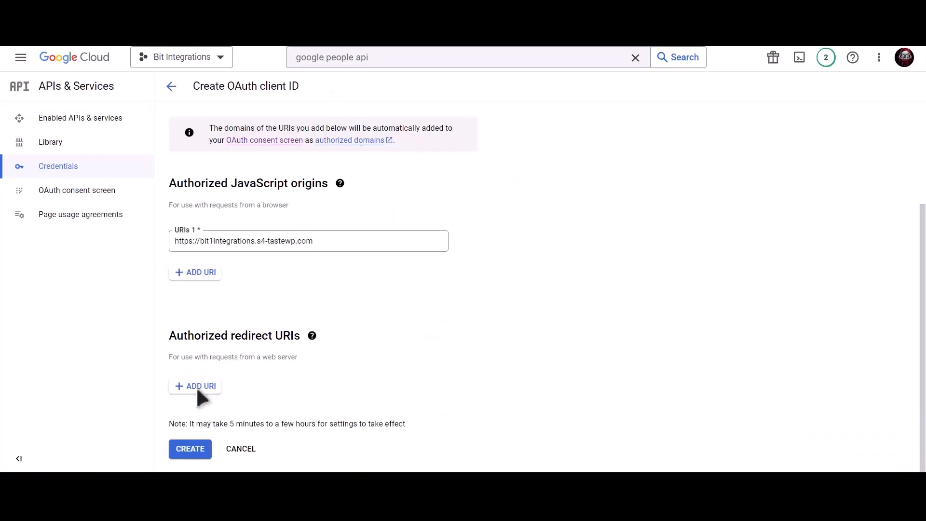
pyautogui.click(196, 386)
pyautogui.click(222, 392)
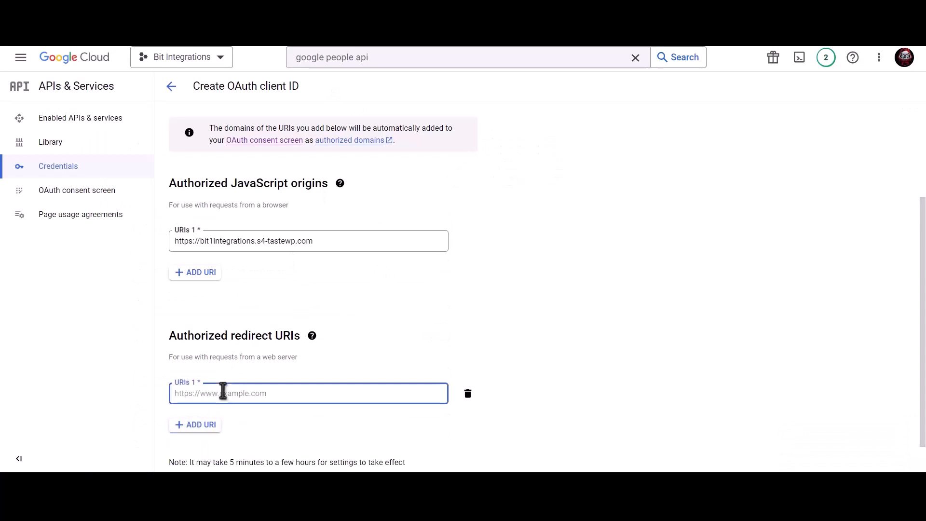
pyautogui.hotkey('ctrl', 'v')
pyautogui.scroll(-1, 386, 347)
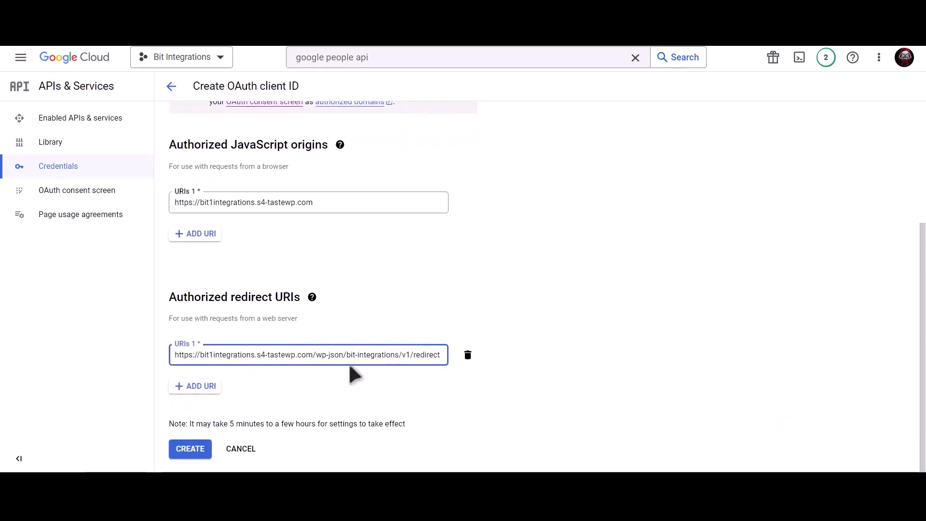
pyautogui.click(198, 450)
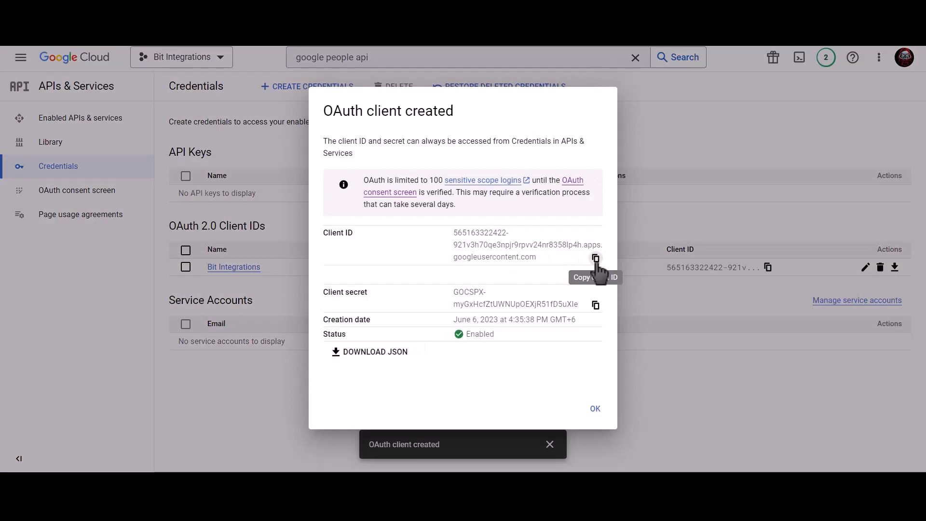
# Step: Copy the new OAuth client's ID and client secret into the matching fields of the Google Contacts integration settings
pyautogui.click(595, 258)
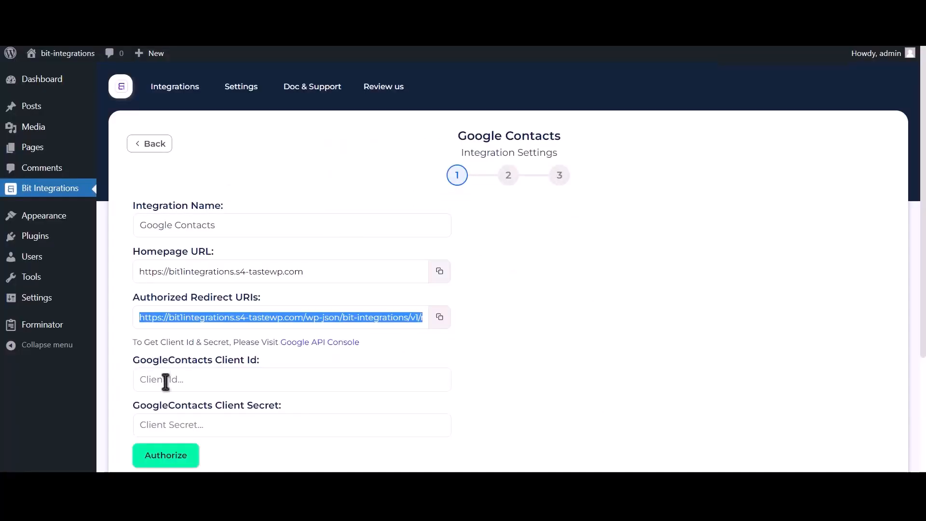
pyautogui.click(218, 381)
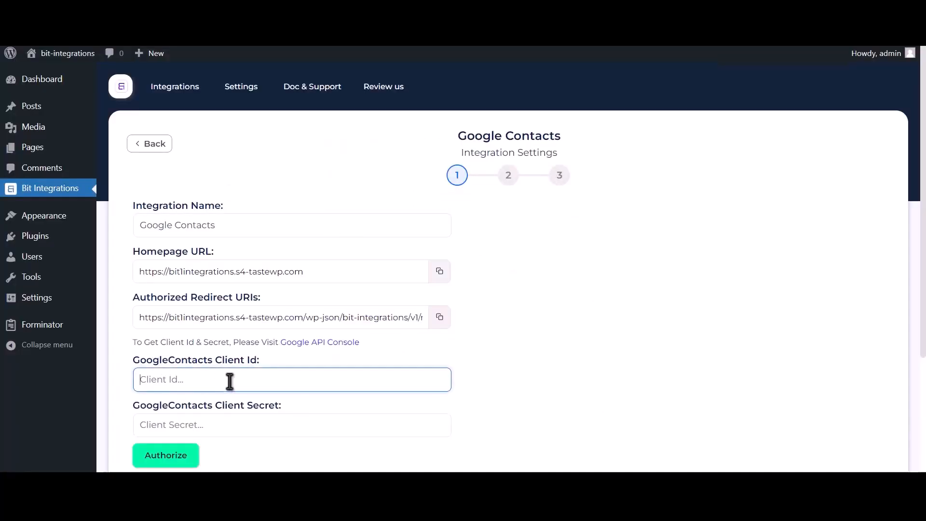
pyautogui.hotkey('ctrl', 'v')
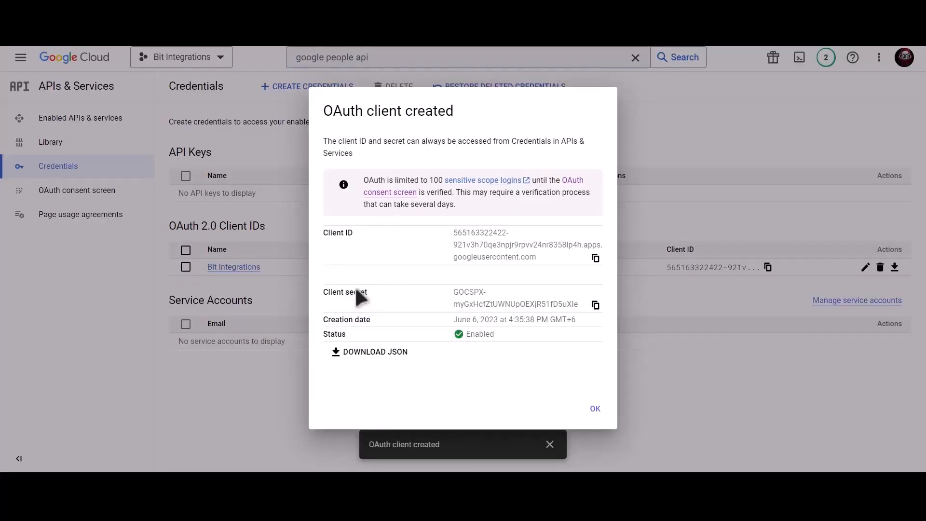
pyautogui.click(596, 305)
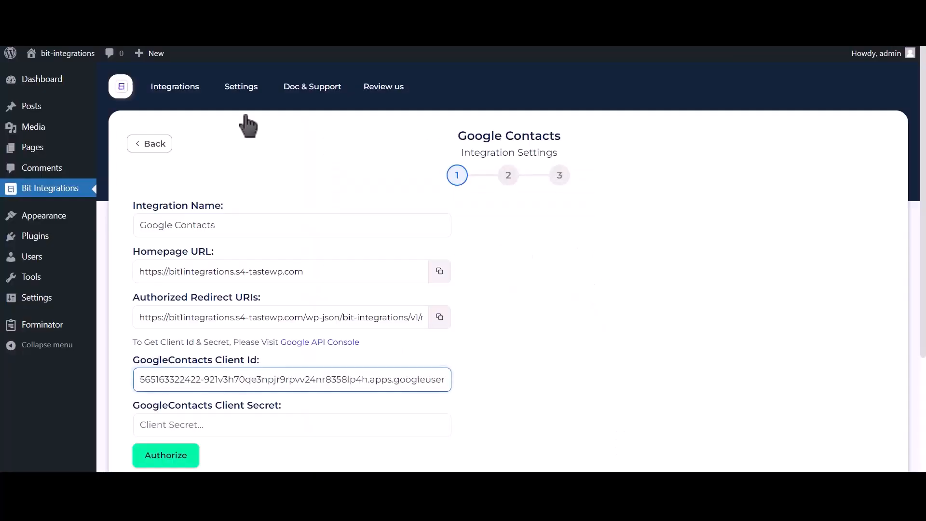
pyautogui.click(198, 423)
pyautogui.hotkey('ctrl', 'v')
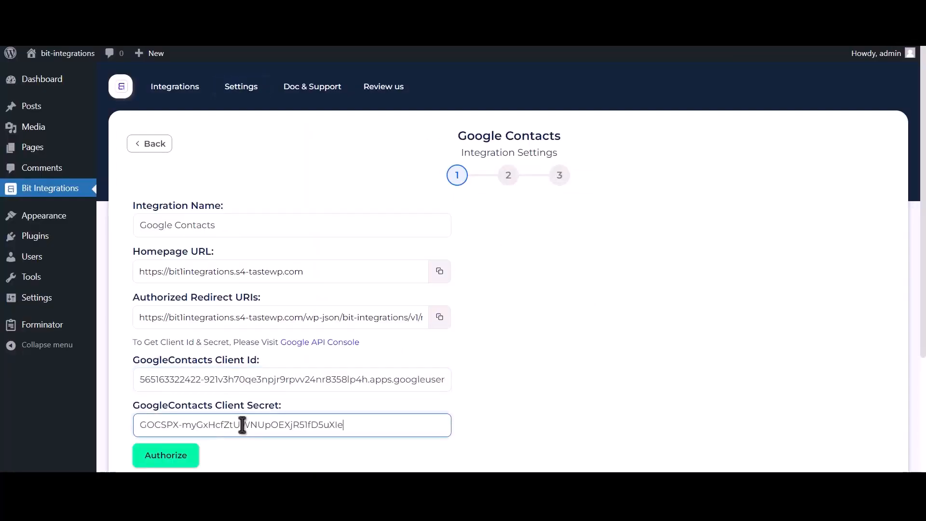
# Step: Authorize the integration with the Google account, continuing past the unverified-app warning to s4-tastewp.com and allowing access to its contacts
pyautogui.click(178, 458)
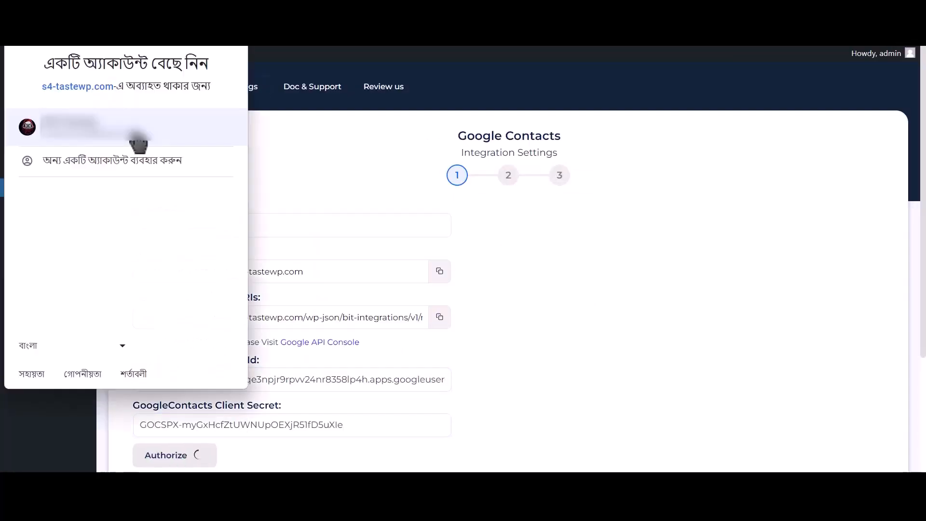
pyautogui.click(138, 142)
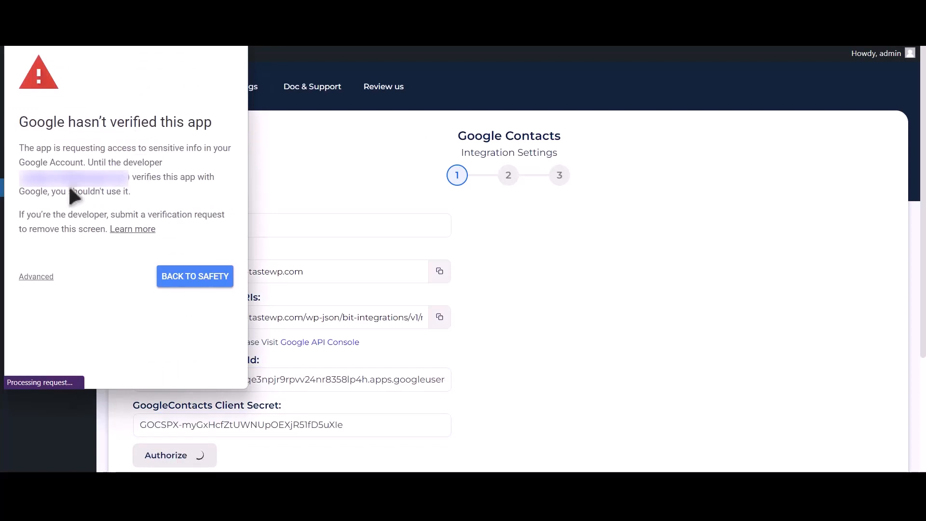
pyautogui.click(36, 277)
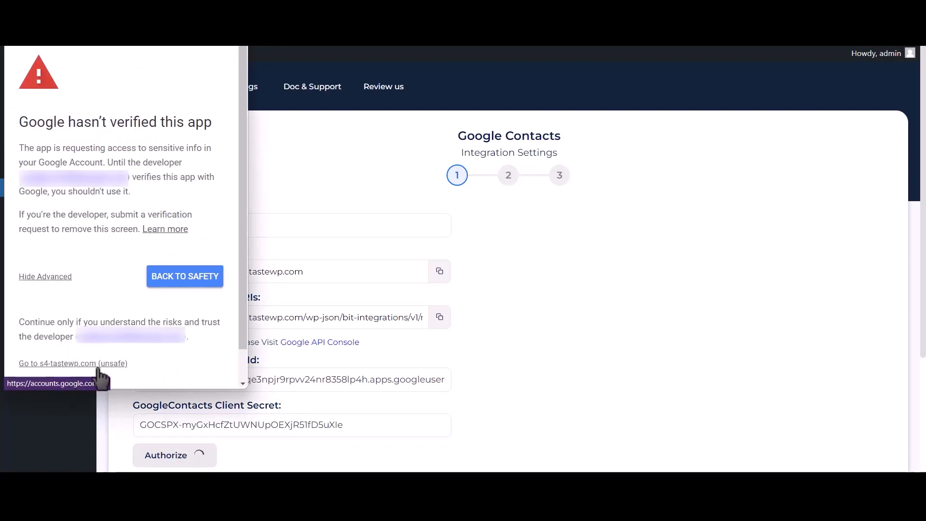
pyautogui.click(98, 365)
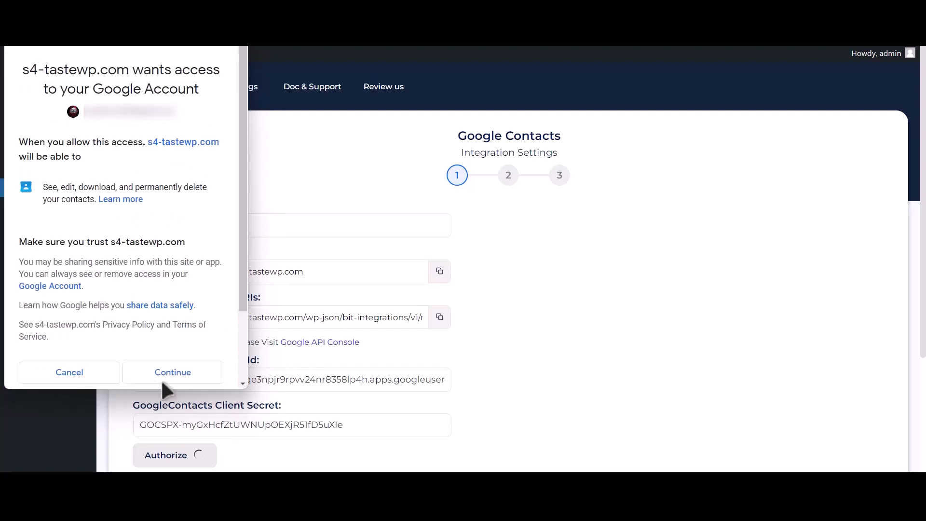
pyautogui.click(171, 377)
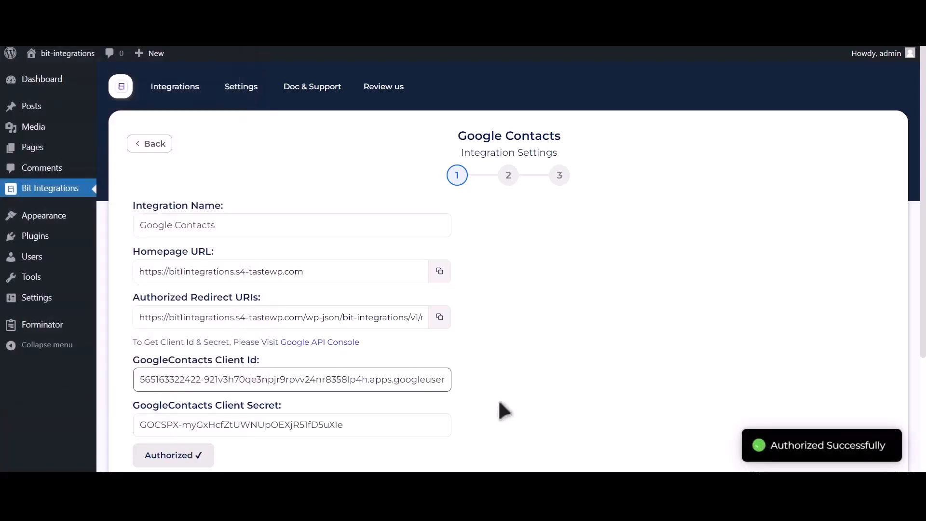
pyautogui.moveTo(772, 444); pyautogui.dragTo(890, 444)
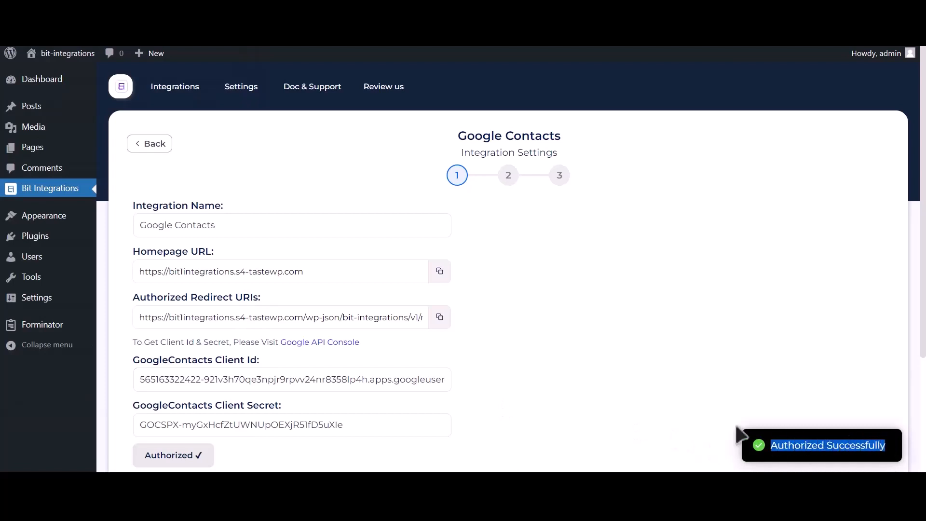
# Step: Advance to the second stage of the integration settings and set the action to Create a contact
pyautogui.scroll(-3, 714, 410)
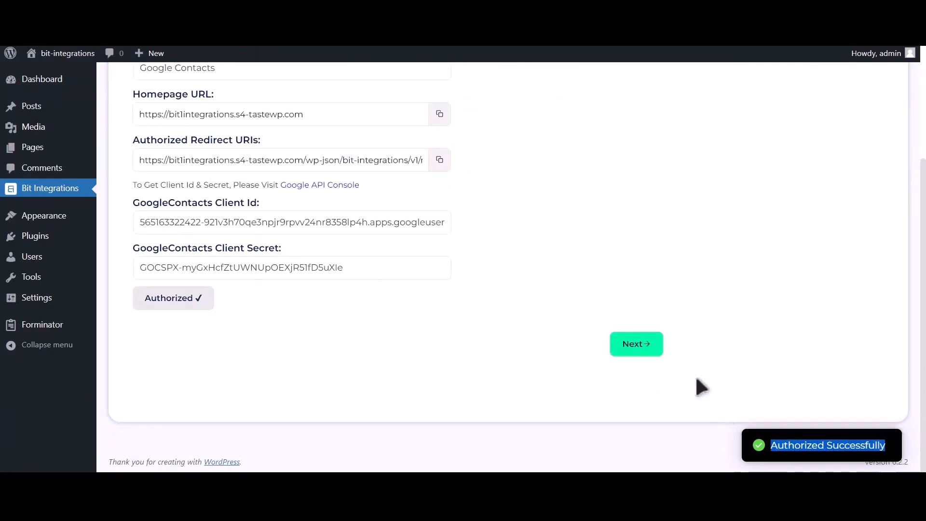
pyautogui.click(642, 352)
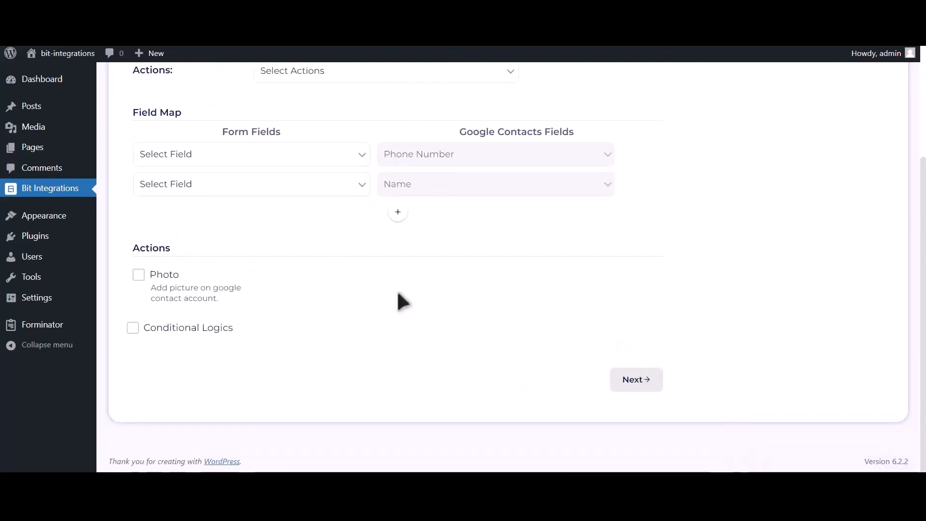
pyautogui.scroll(2, 396, 290)
pyautogui.click(366, 179)
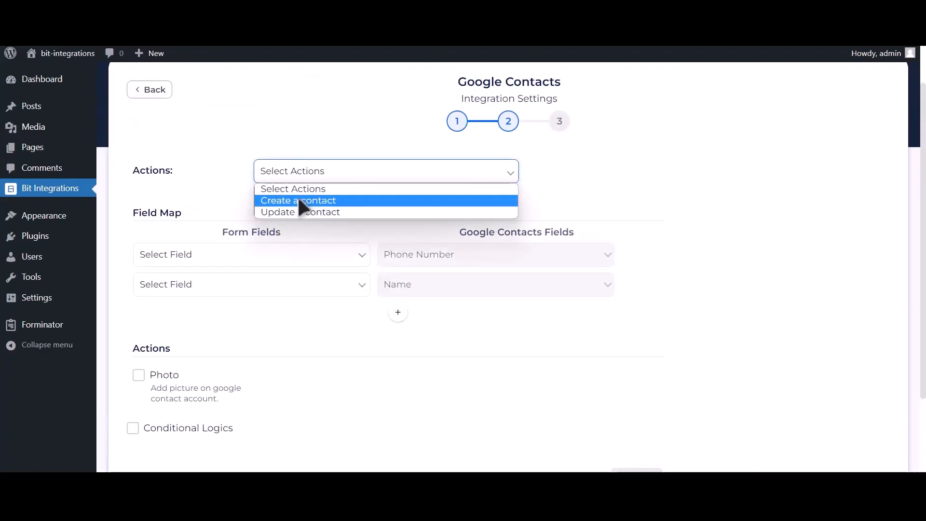
pyautogui.click(350, 199)
# Step: Map the form field Phone Number-1 to Phone Number and Name-1 to Name in the field map
pyautogui.click(257, 255)
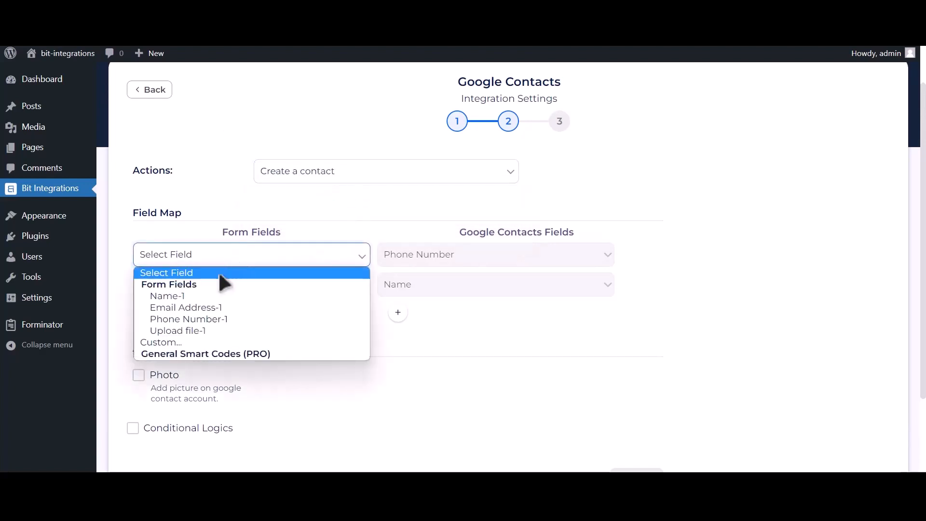
pyautogui.click(223, 320)
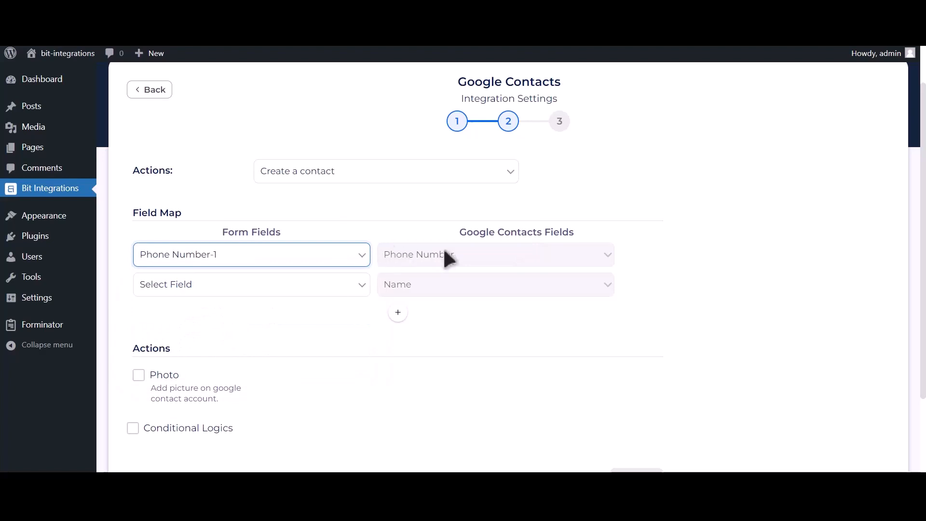
pyautogui.click(300, 283)
pyautogui.click(240, 325)
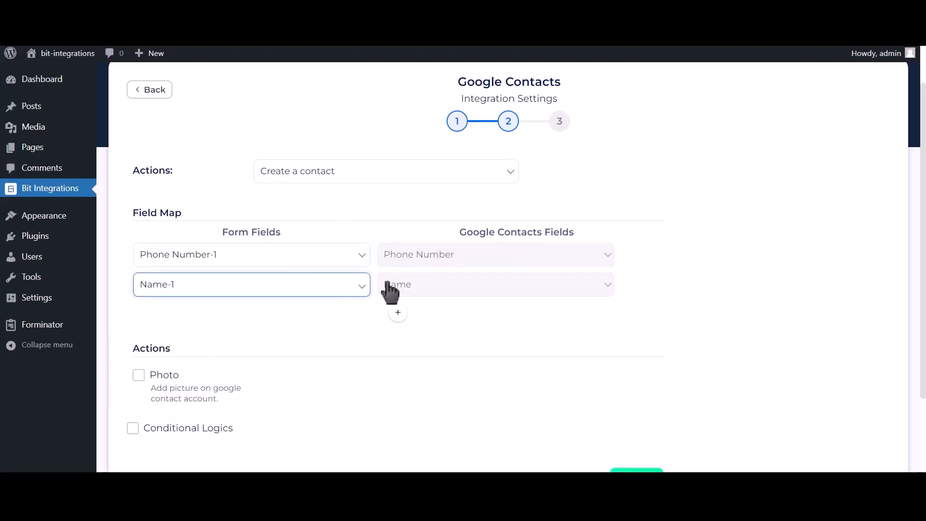
# Step: Add another field map row that maps the form field Email Address-1 to the Google Contacts email field
pyautogui.click(398, 314)
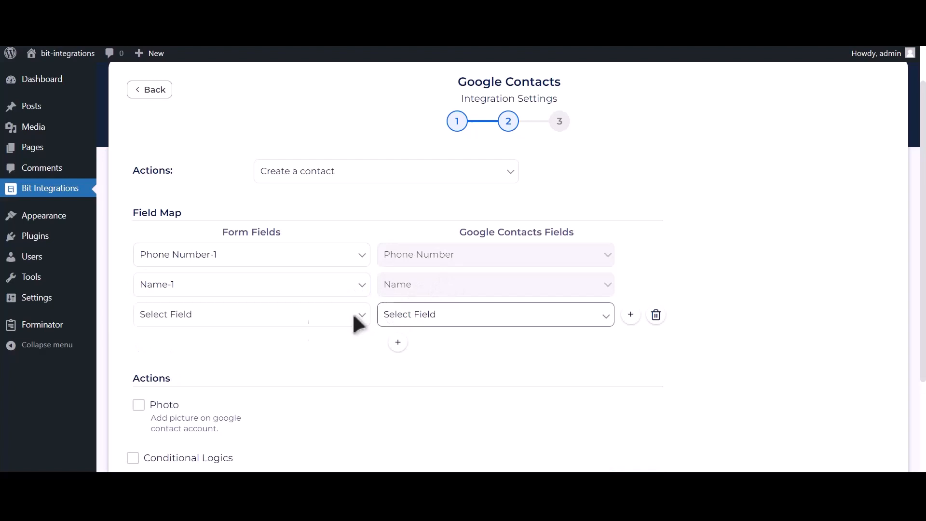
pyautogui.click(274, 320)
pyautogui.click(212, 367)
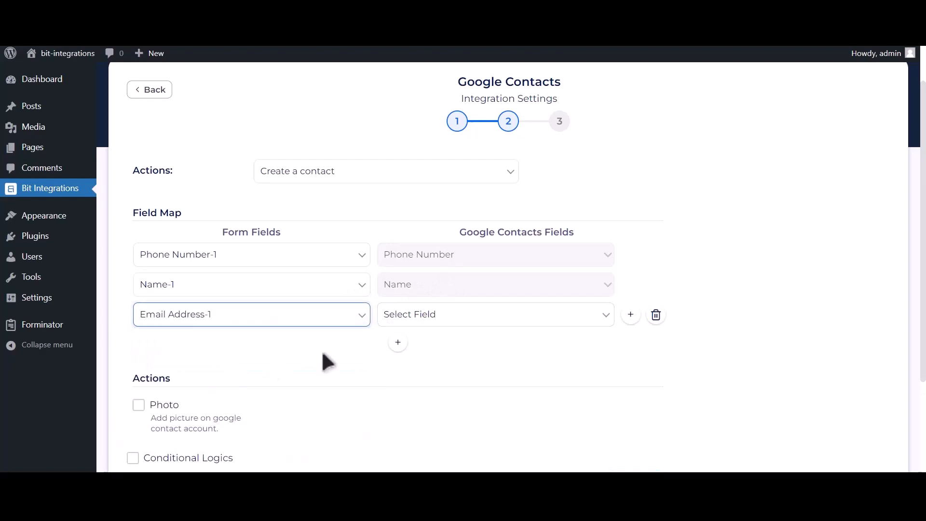
pyautogui.click(440, 319)
pyautogui.click(405, 402)
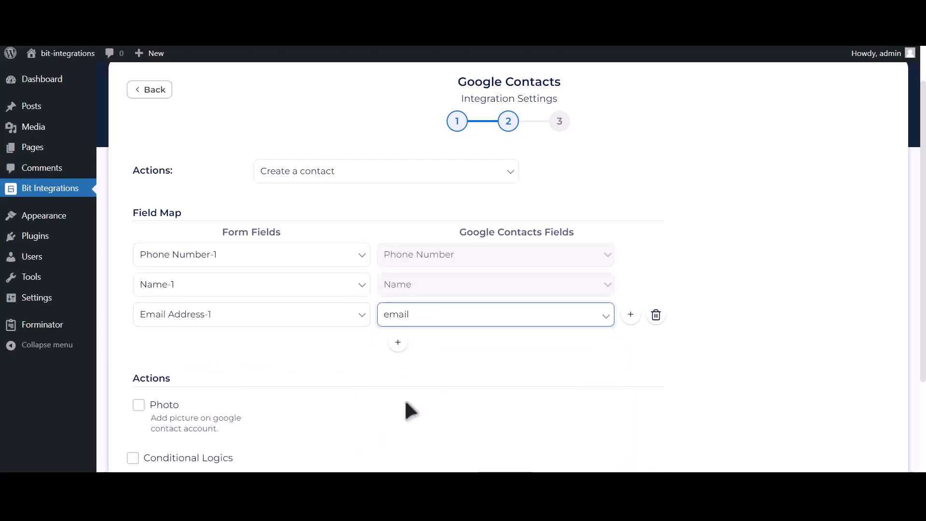
# Step: Enable the Photo action for the contact and select Upload file-1 as its file upload field
pyautogui.scroll(-2, 374, 372)
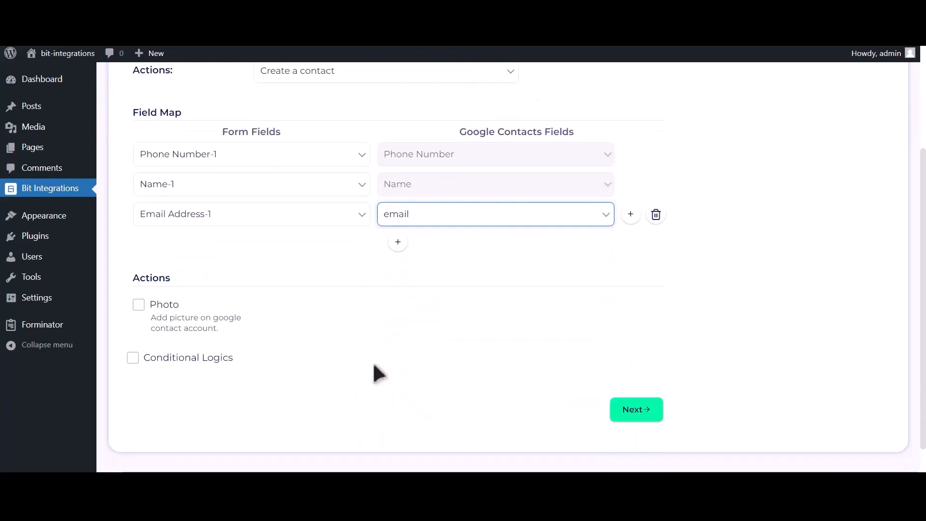
pyautogui.click(139, 311)
pyautogui.click(460, 269)
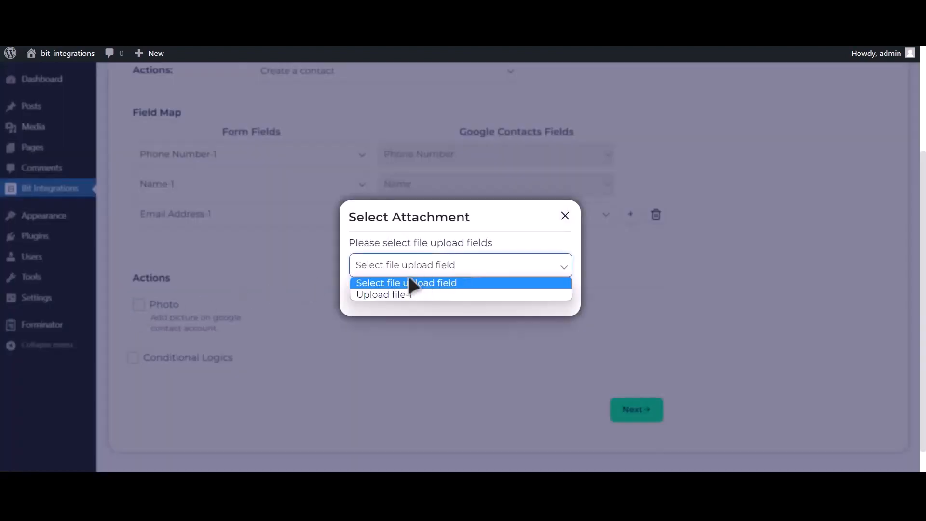
pyautogui.click(411, 295)
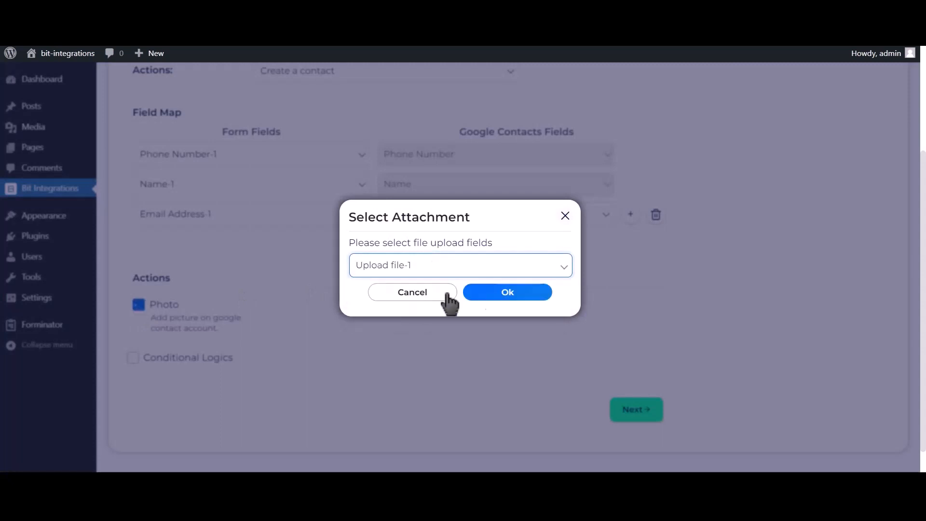
pyautogui.click(519, 296)
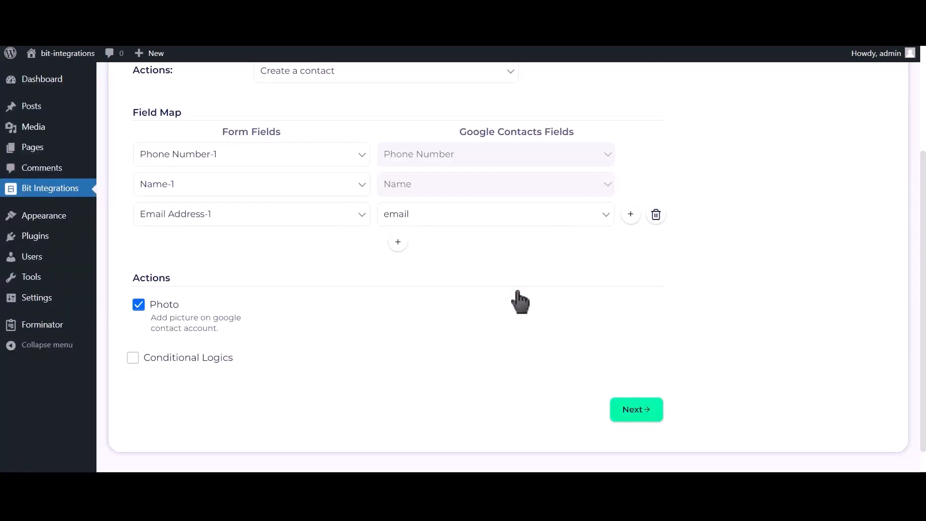
pyautogui.click(199, 359)
pyautogui.scroll(-2, 199, 360)
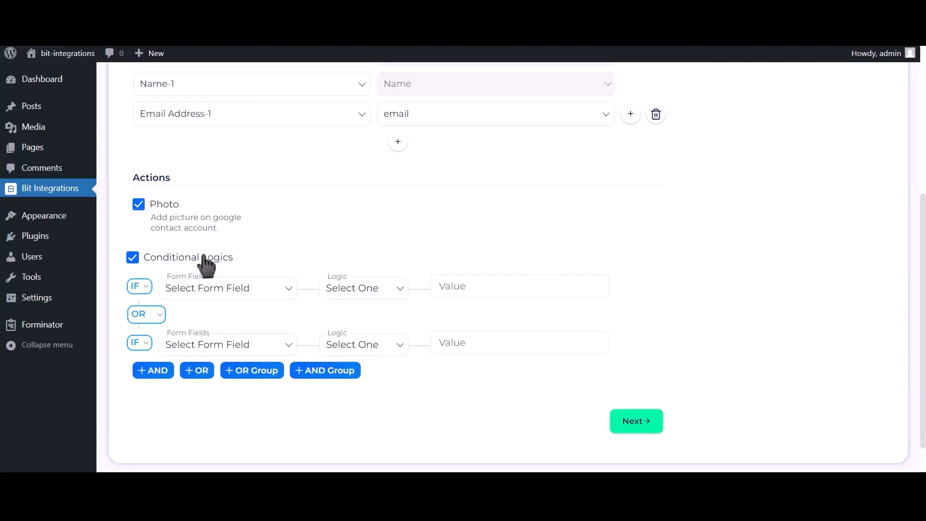
pyautogui.click(205, 259)
# Step: Advance to the final stage of the Google Contacts integration settings, then finish and save the integration
pyautogui.click(642, 383)
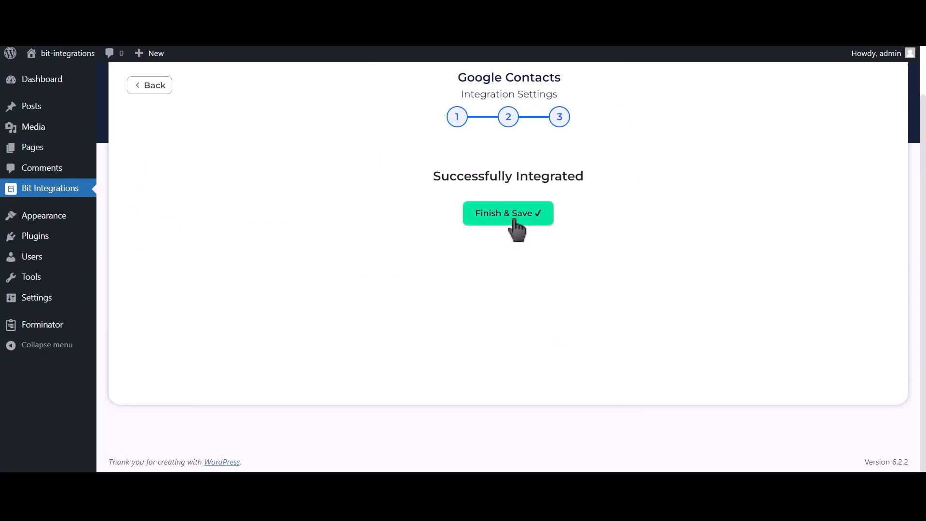
pyautogui.click(517, 225)
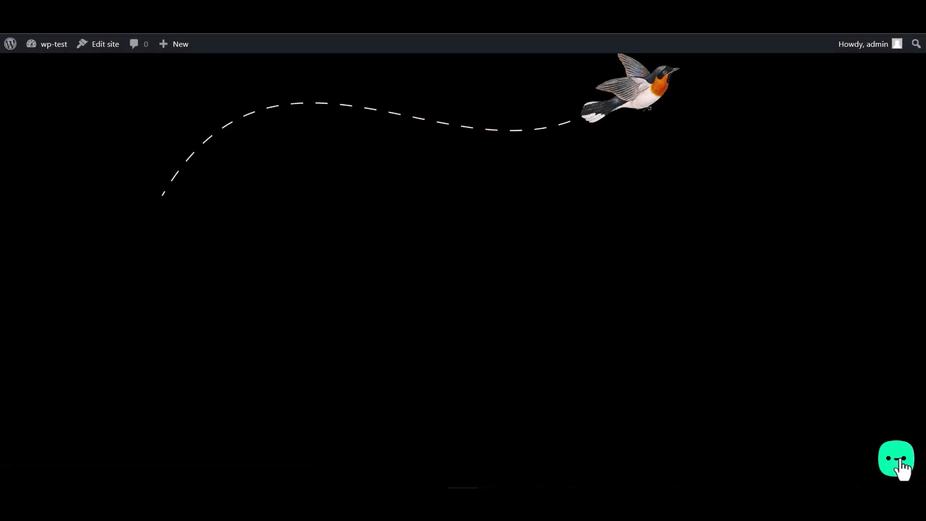
# Step: Open the Bit Integrations form on the test site, enter Bit Integrations as the name, fill in the email and number, and submit it
pyautogui.click(901, 461)
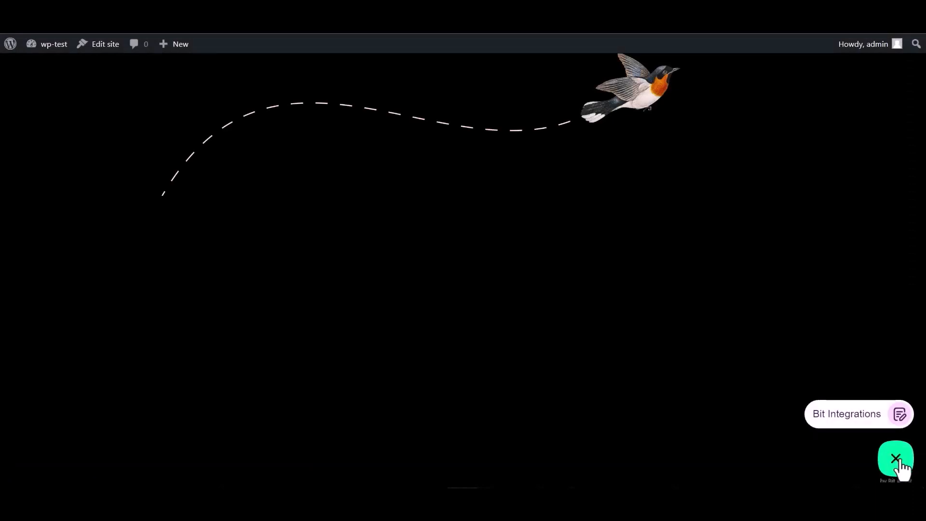
pyautogui.click(845, 414)
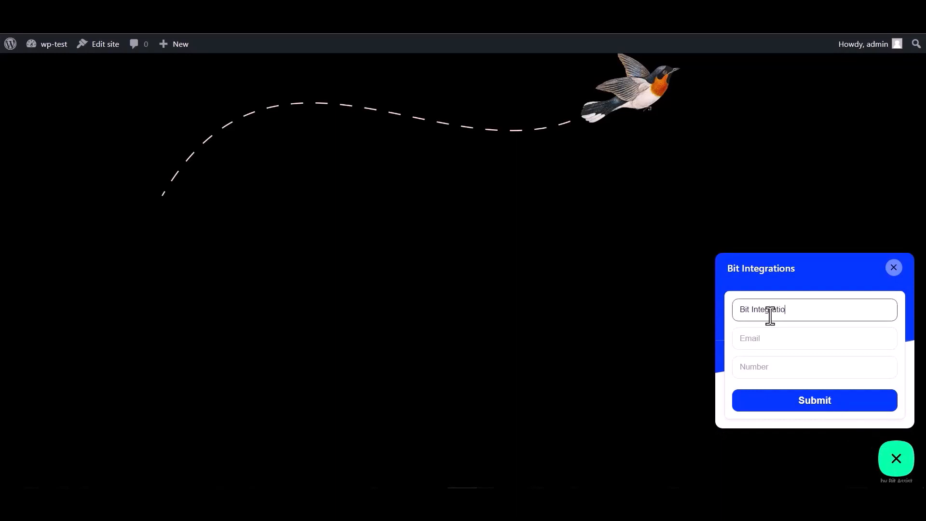
pyautogui.click(775, 334)
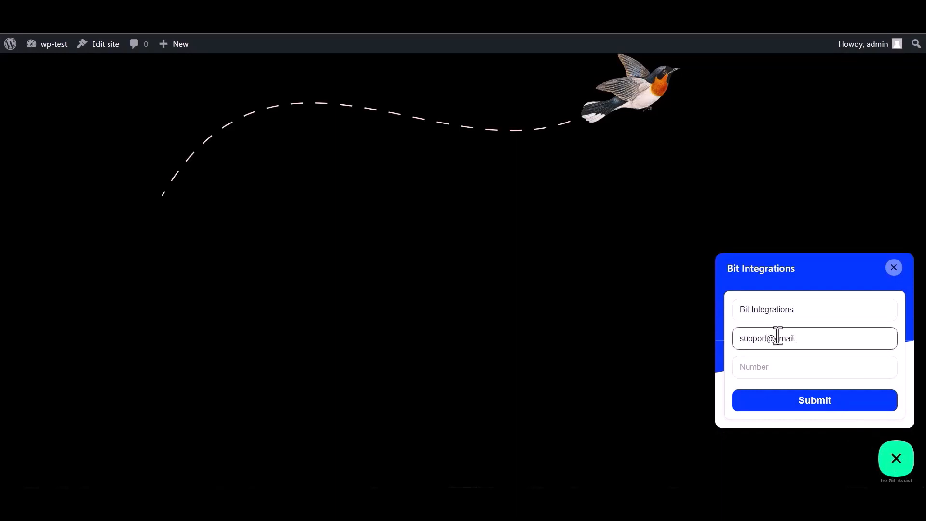
pyautogui.click(764, 364)
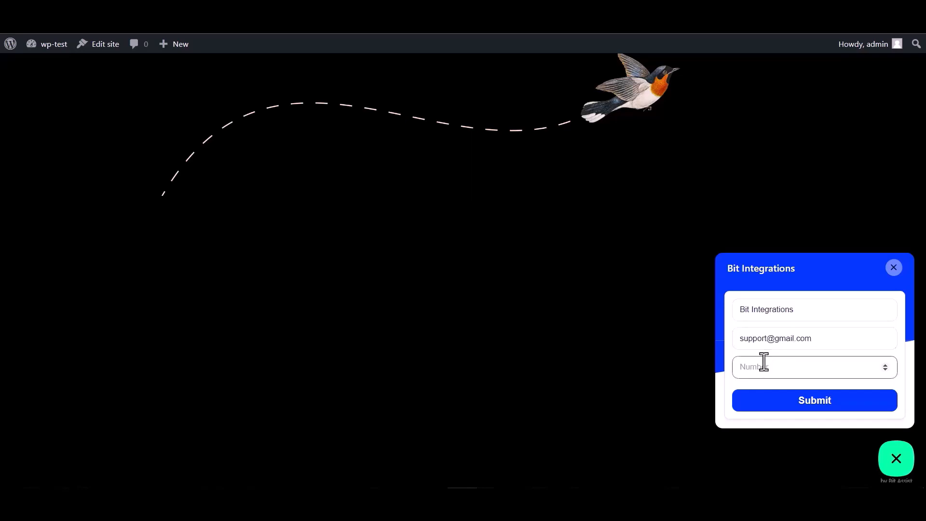
pyautogui.click(817, 408)
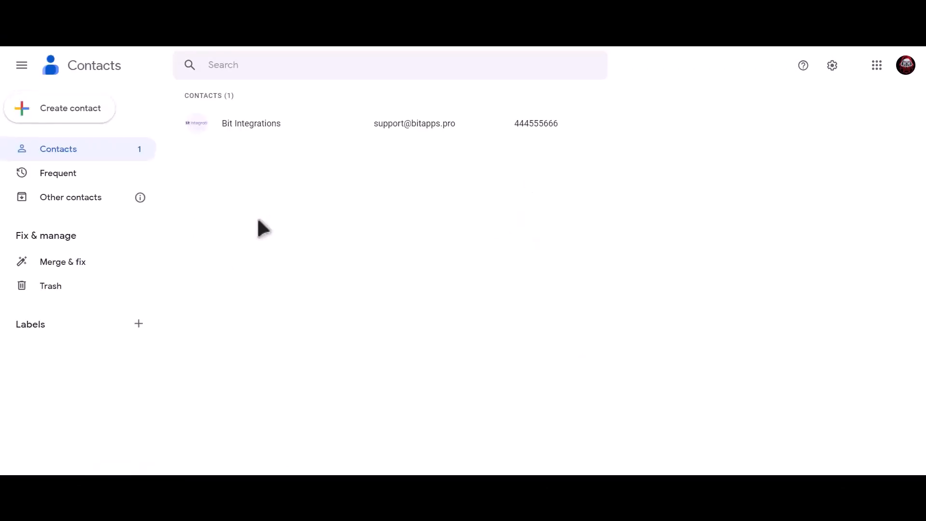
# Step: Switch to Google Contacts and open the Bit Integrations contact to check its photo and contact details
pyautogui.click(297, 136)
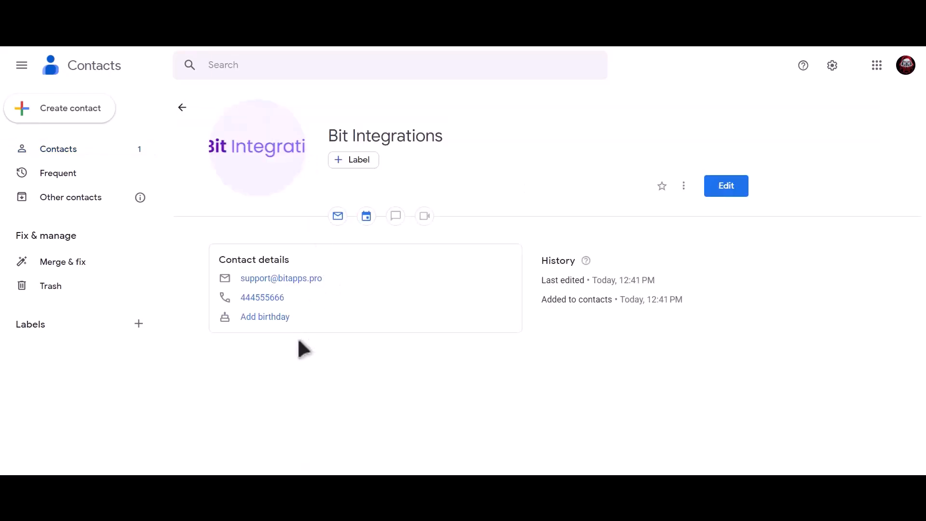